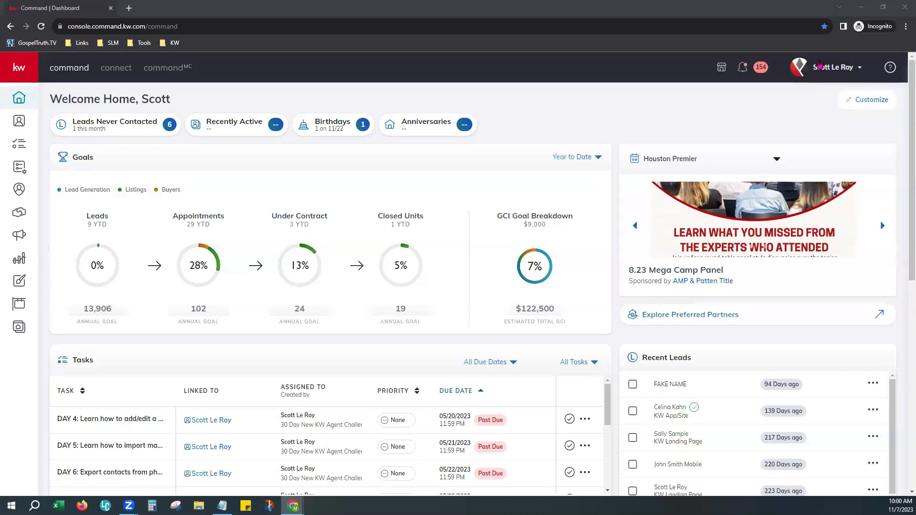
- Open the Command Email configuration under Email Services in the personal account's application settings
click(850, 68)
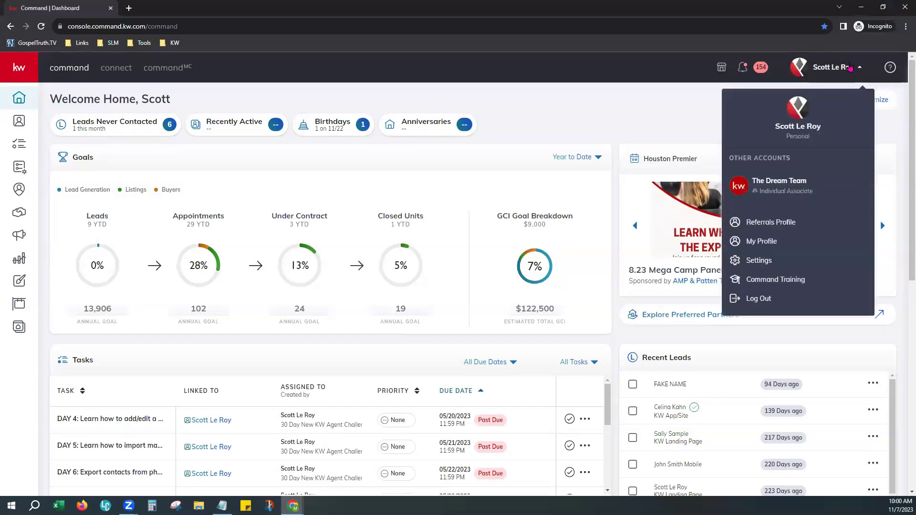
click(748, 260)
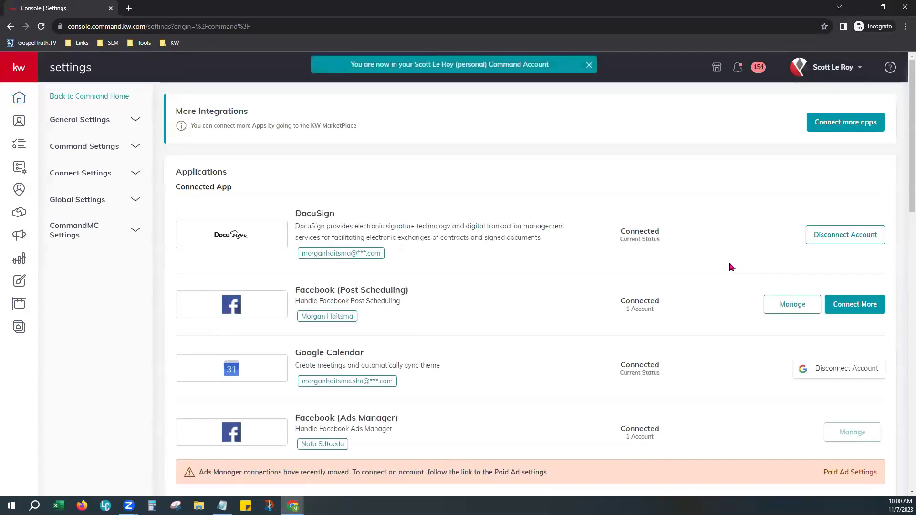
scroll(719, 334, down, 15)
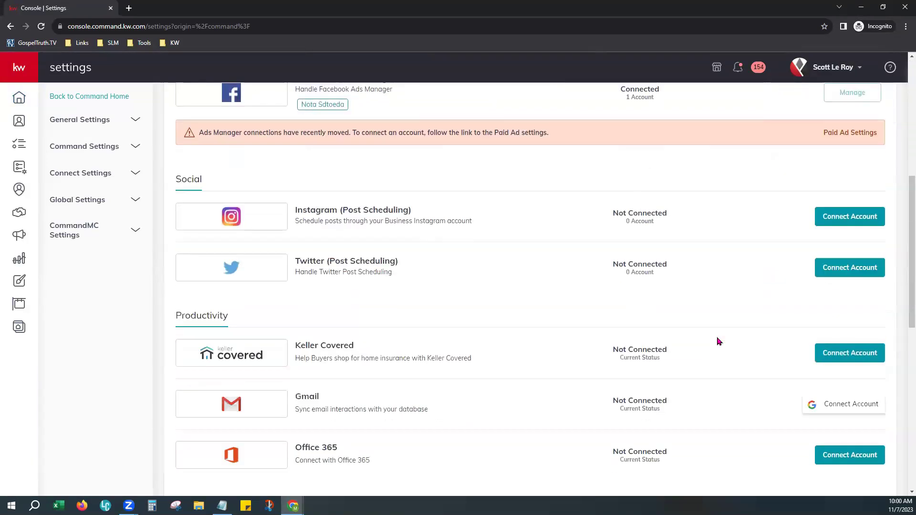
scroll(719, 341, down, 4)
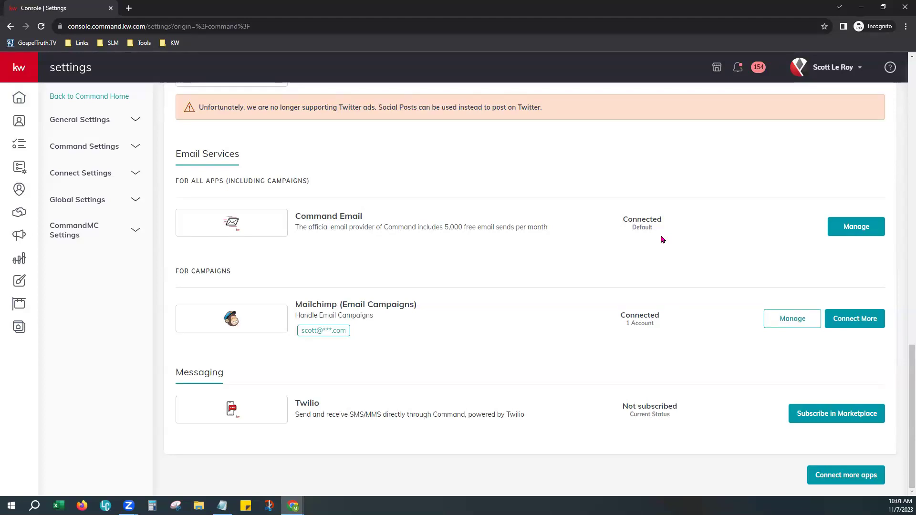
click(845, 230)
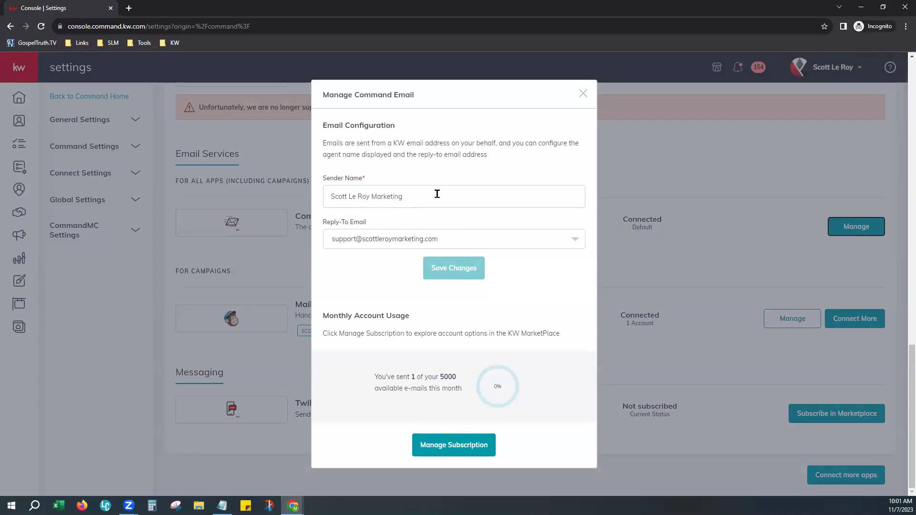
- Review the available reply-to email addresses for Command Email, then close its configuration without saving
click(403, 235)
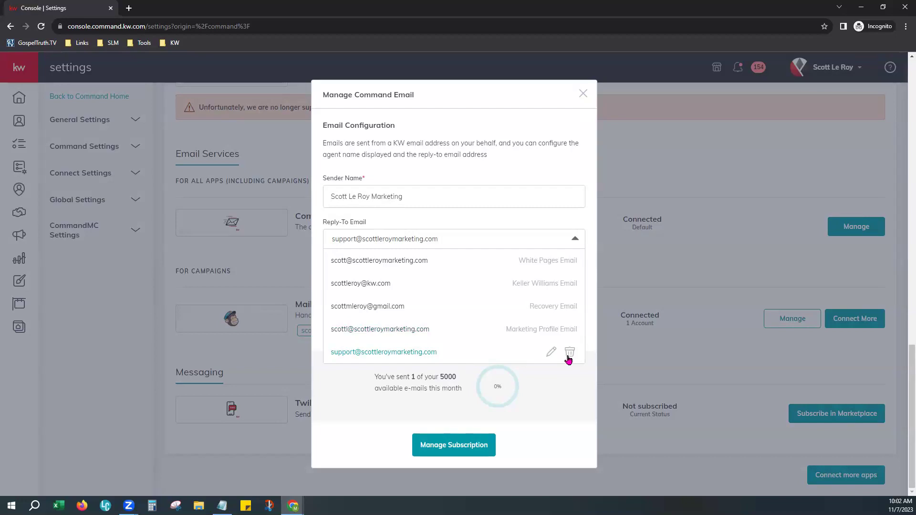
click(565, 382)
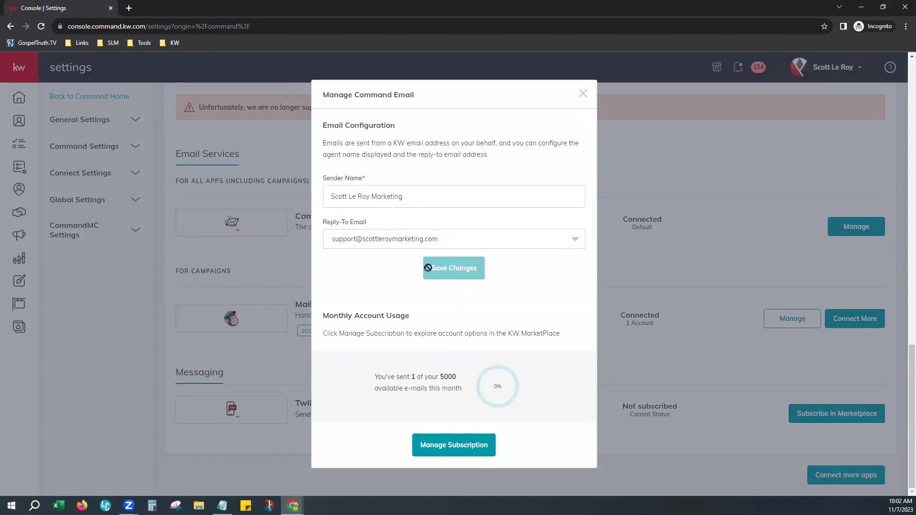
click(583, 93)
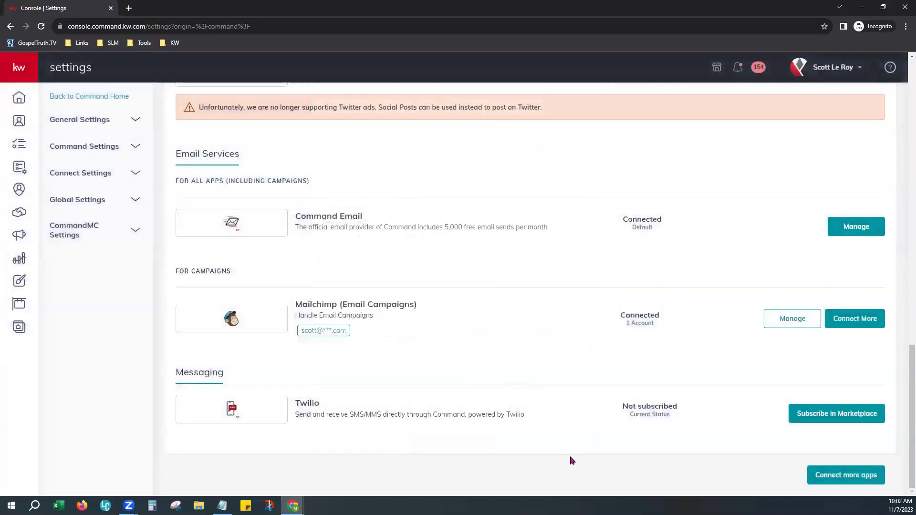
- Open the Marketing Profile under Connect Settings and check the photo, logo, personal details, email and website fields
click(71, 175)
click(88, 197)
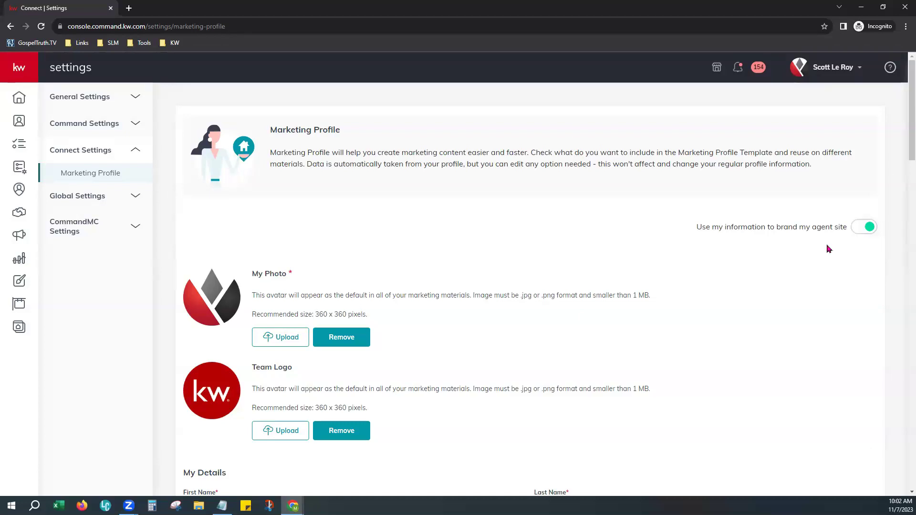
scroll(732, 421, down, 3)
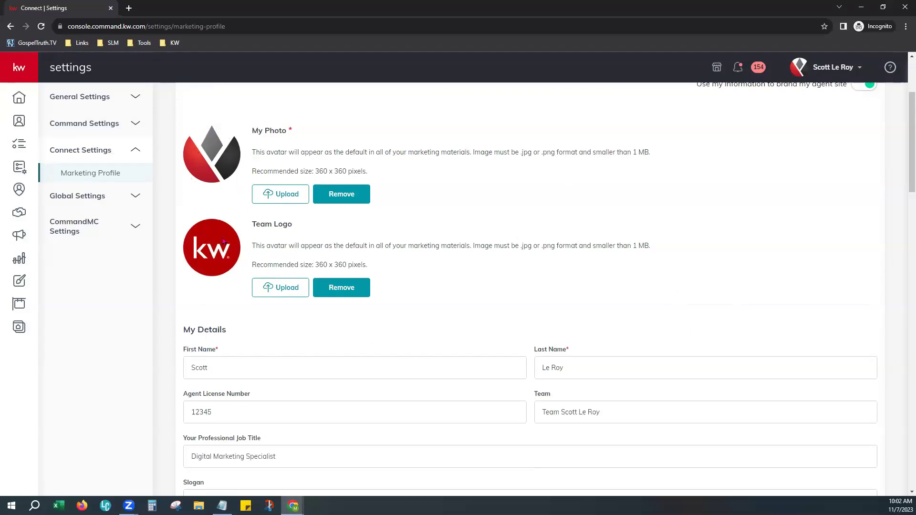
scroll(332, 368, down, 3)
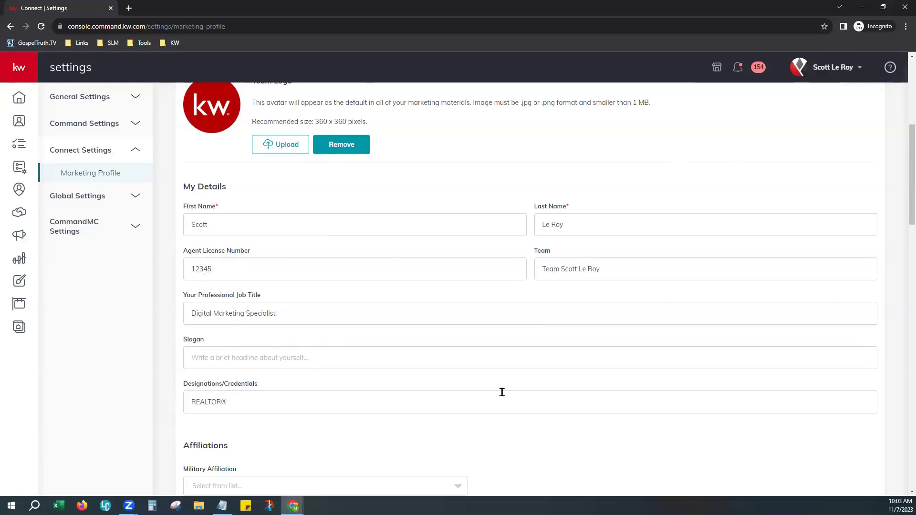
scroll(502, 392, down, 10)
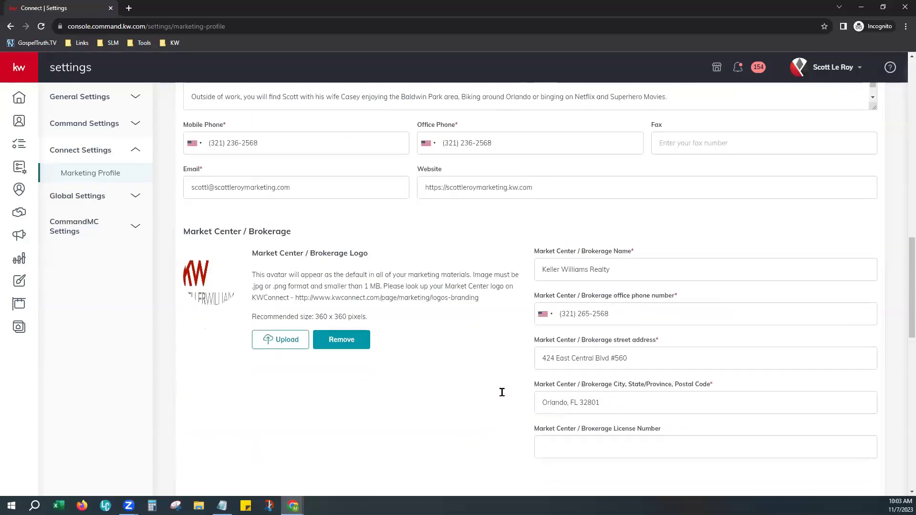
click(356, 324)
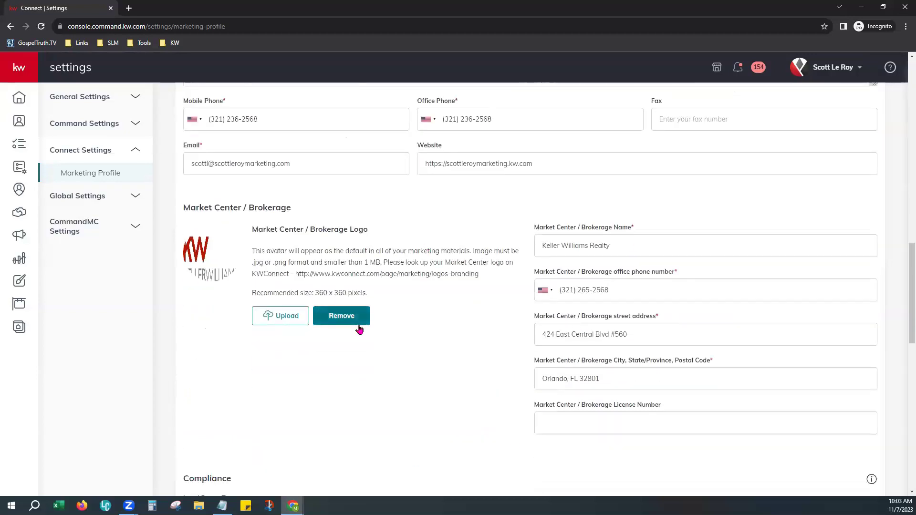
drag(291, 164, 190, 159)
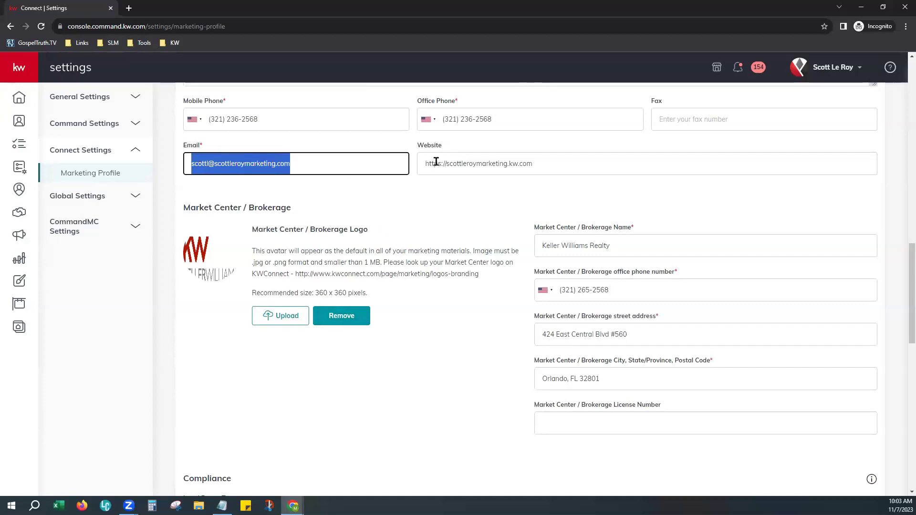
drag(439, 163, 590, 172)
click(586, 204)
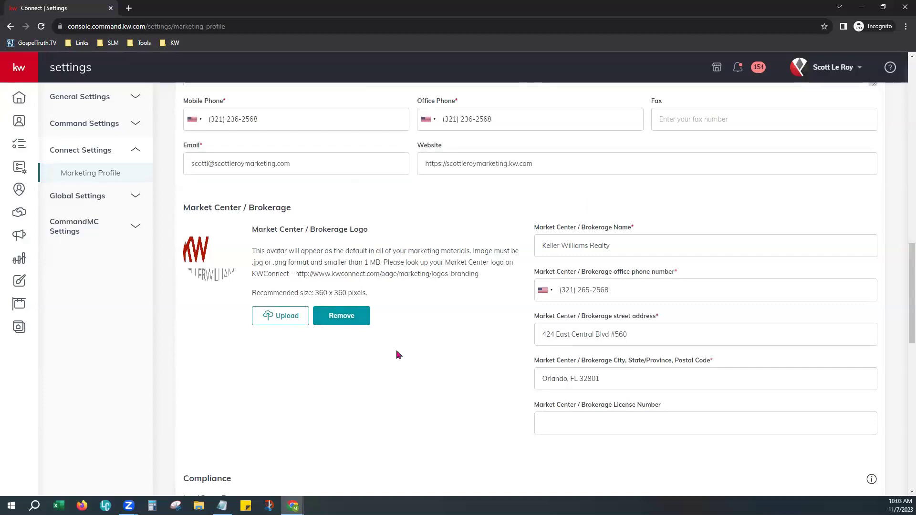
- Review the Marketing Profile's brokerage, compliance, legal footer, social link and Google Analytics sections
scroll(438, 411, down, 10)
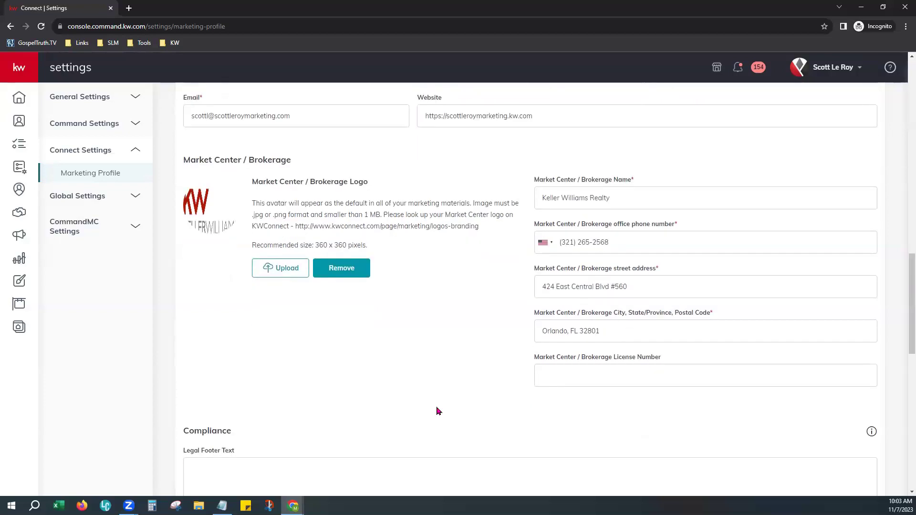
scroll(438, 412, down, 3)
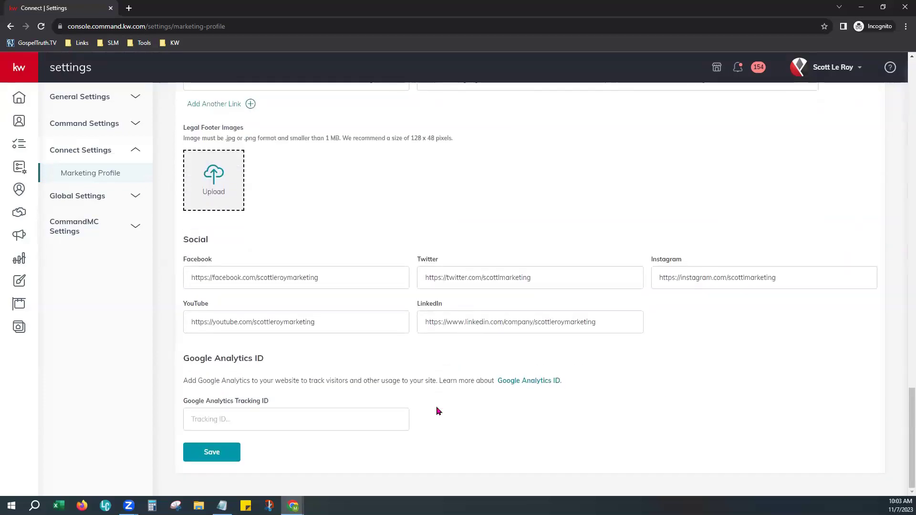
scroll(302, 235, up, 2)
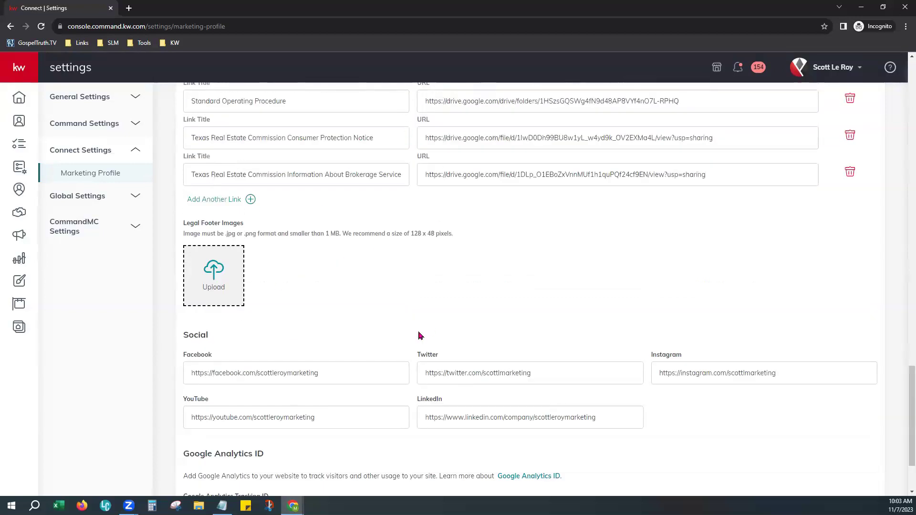
scroll(418, 331, down, 2)
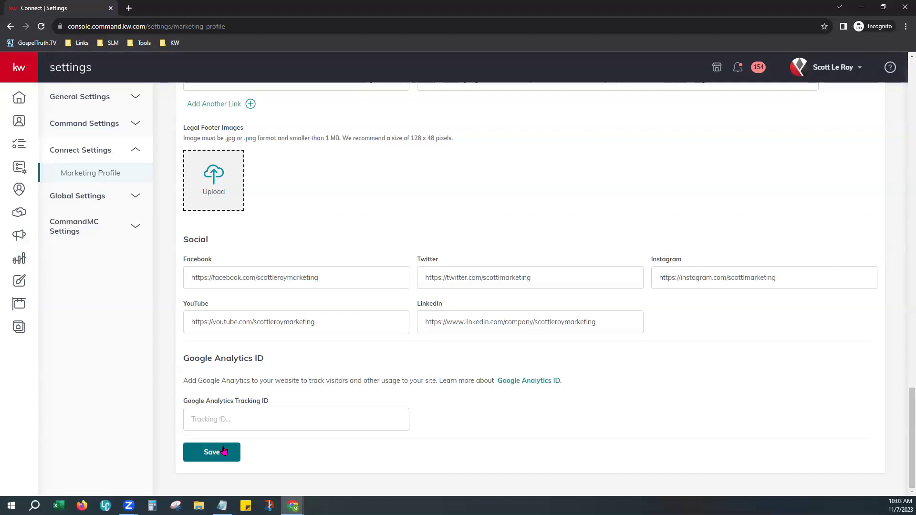
- Open the filters of the Contacts list and collapse the Contact Type, Tags and Agent Site Connection sections
click(19, 122)
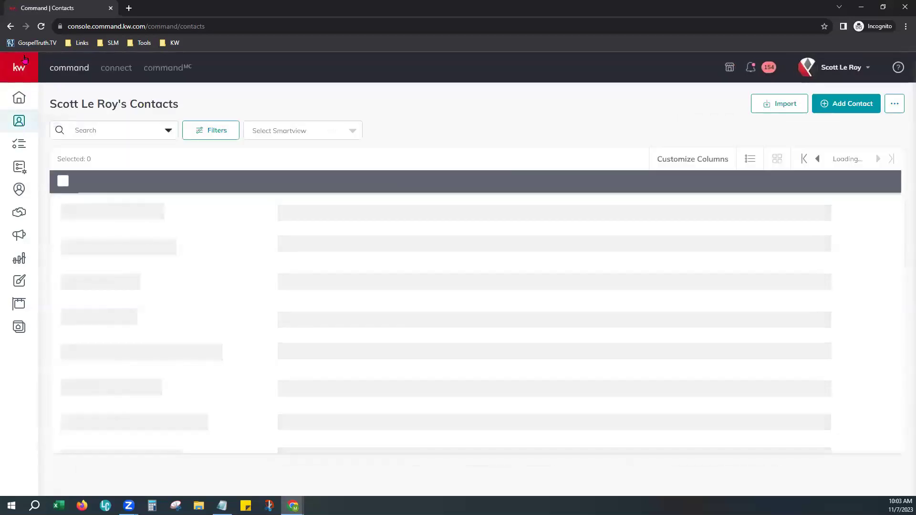
mouse_move(29, 119)
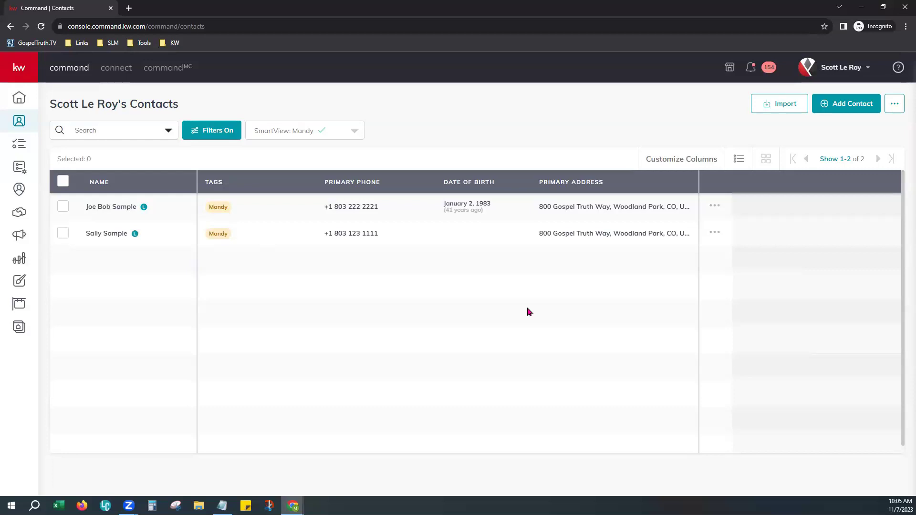
click(210, 132)
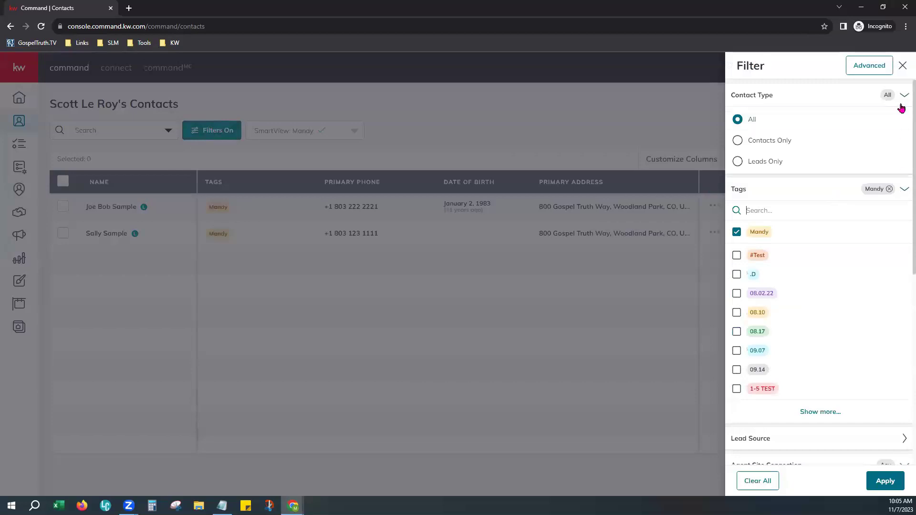
click(902, 101)
click(904, 122)
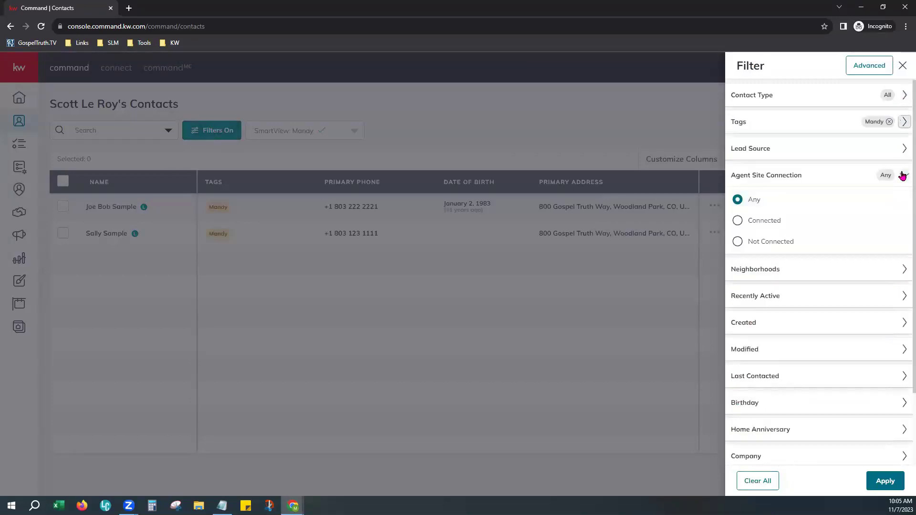
click(903, 175)
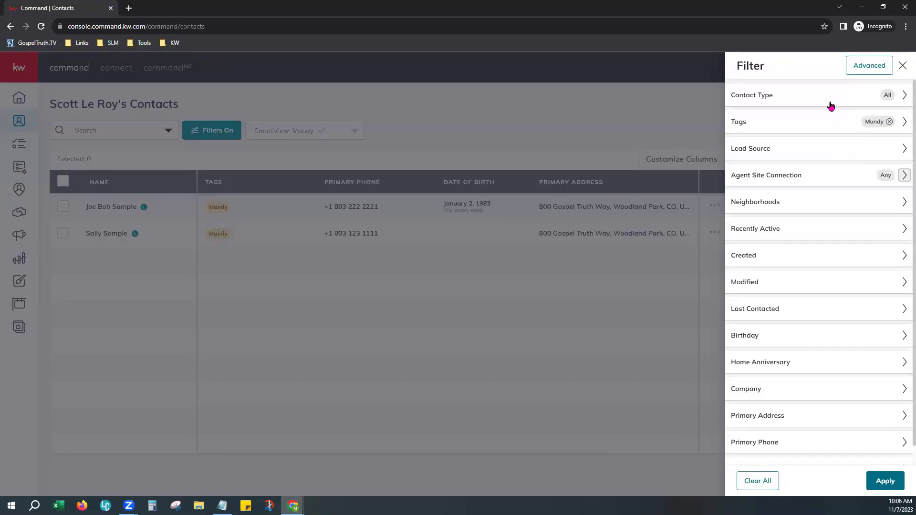
- Switch to the advanced filter and set its first condition to Neighborhoods is not empty
click(868, 68)
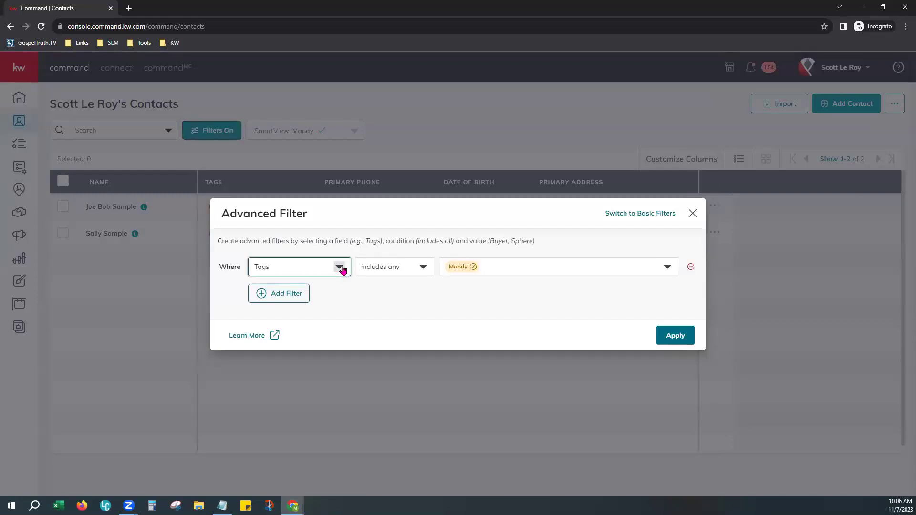
click(339, 266)
scroll(318, 405, down, 2)
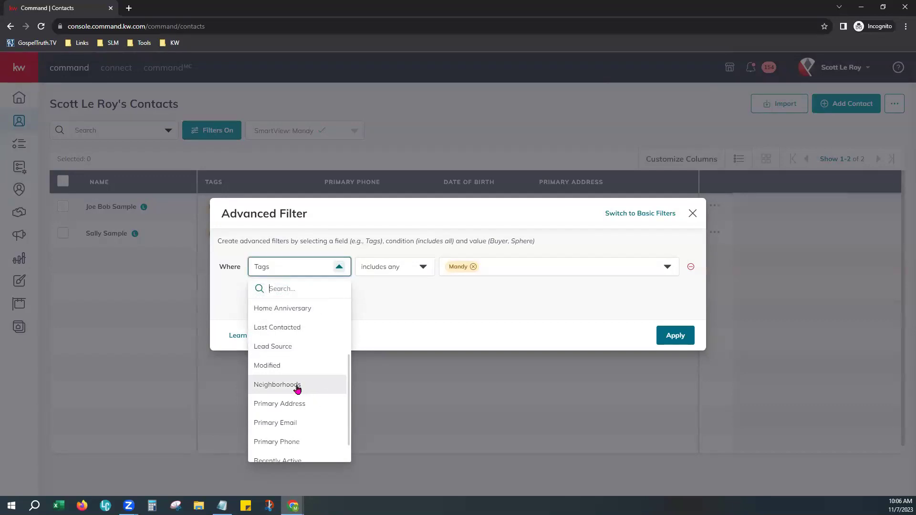
click(297, 389)
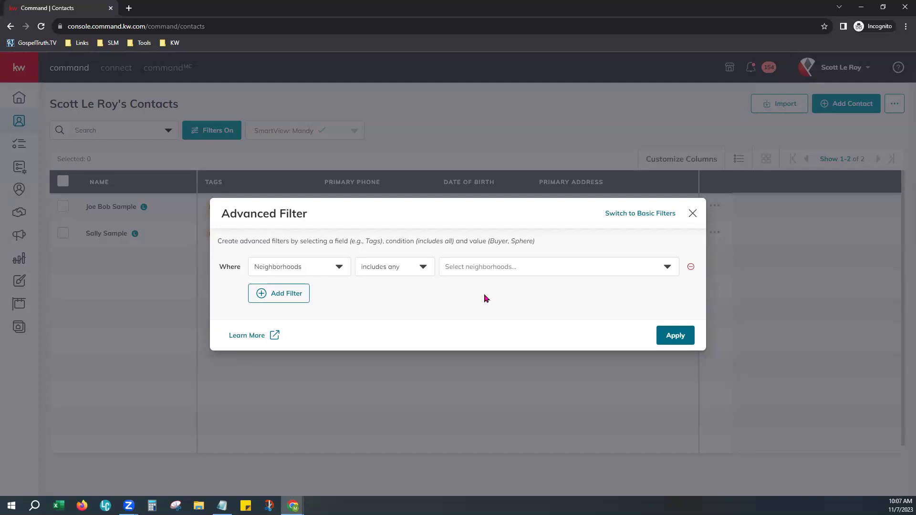
click(380, 268)
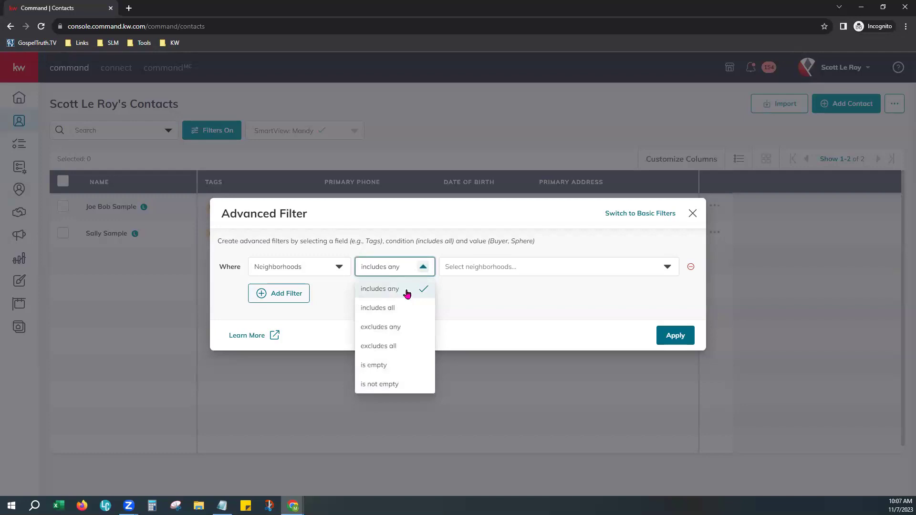
click(400, 385)
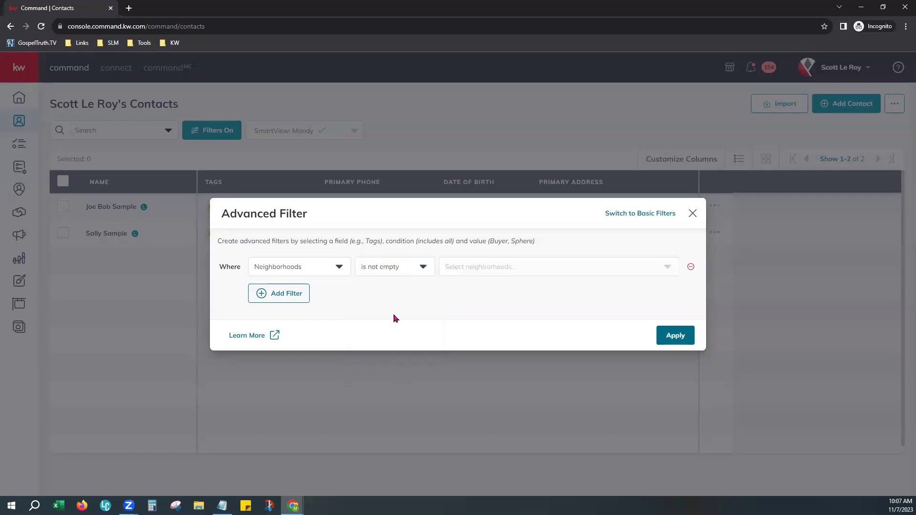
- Add a second advanced filter condition requiring that Primary Email is not empty
click(297, 296)
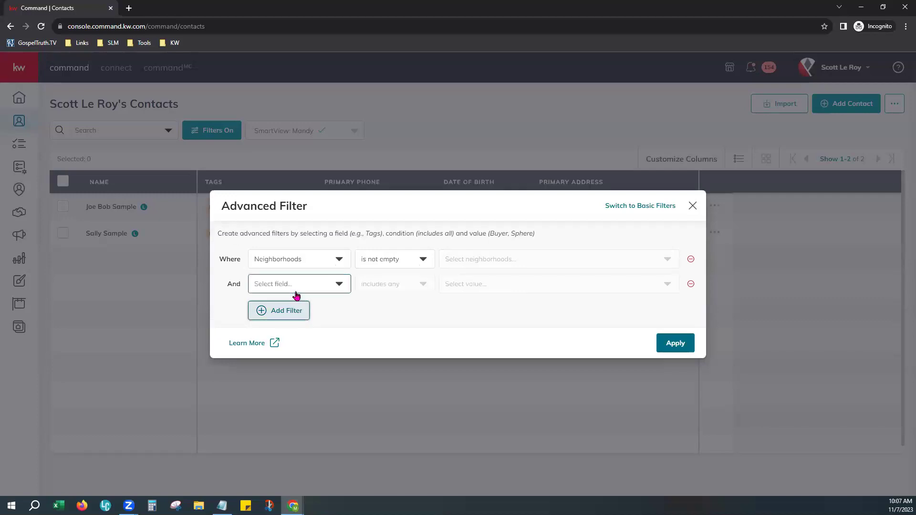
click(296, 291)
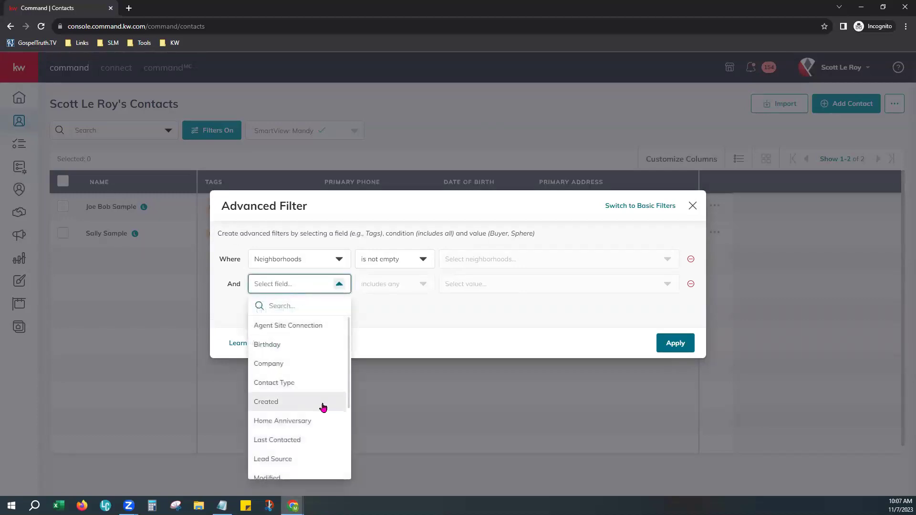
scroll(323, 407, down, 5)
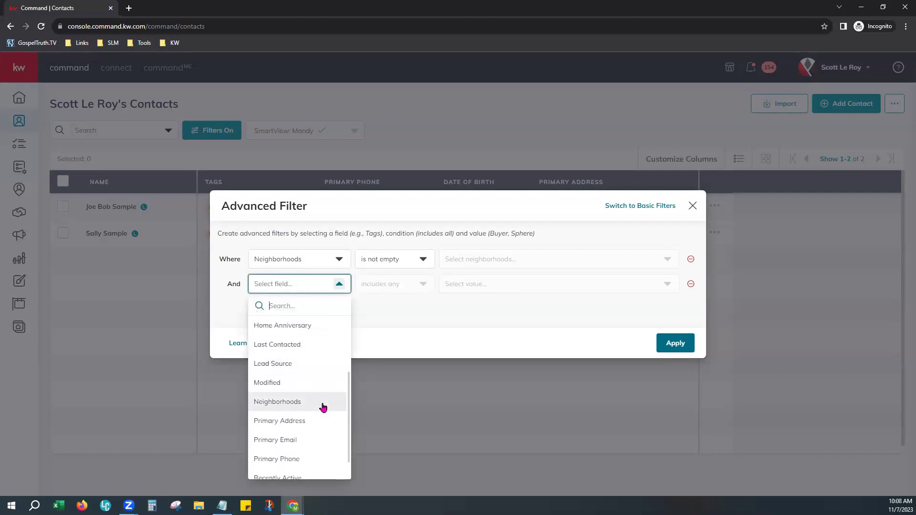
click(295, 411)
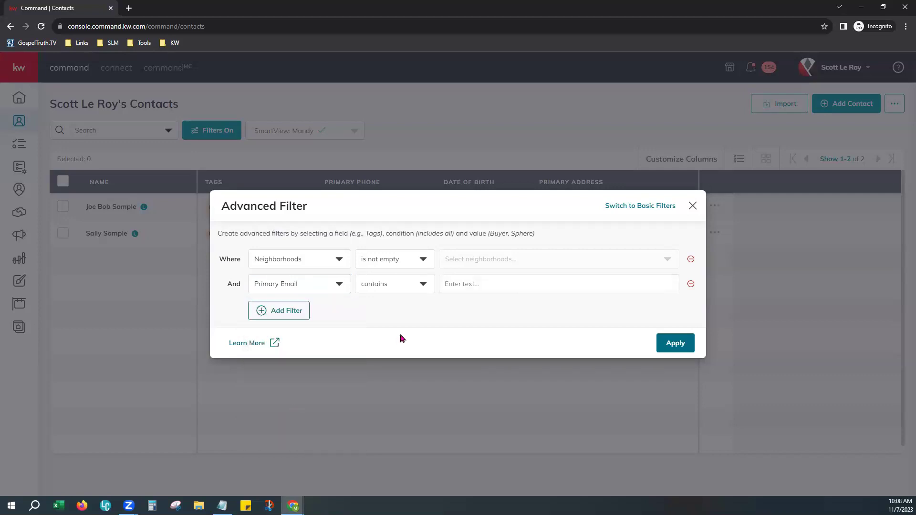
click(407, 283)
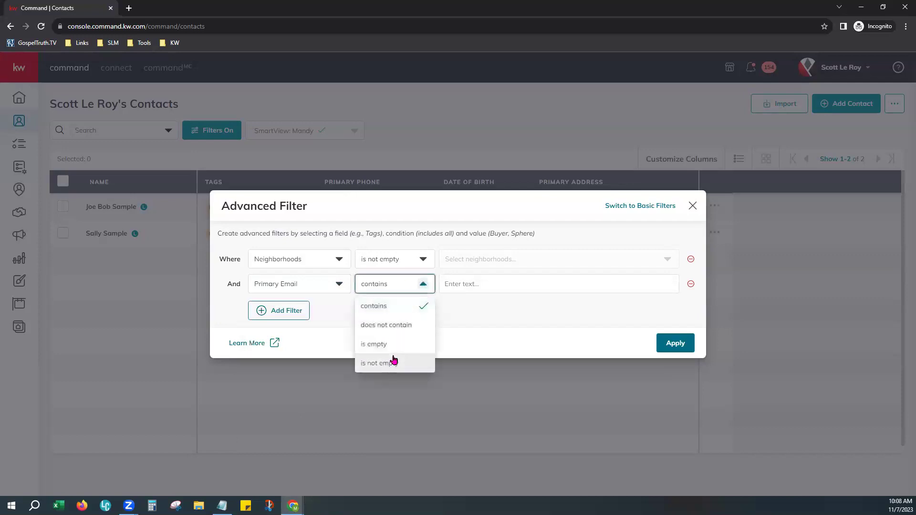
click(393, 362)
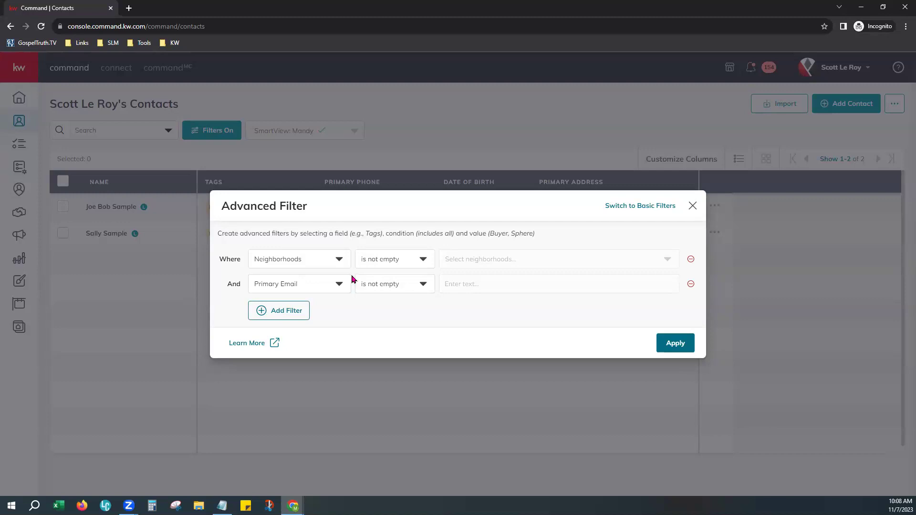
- Try the Neighborhoods condition with is empty and includes any, and open its list of neighborhood values
click(395, 259)
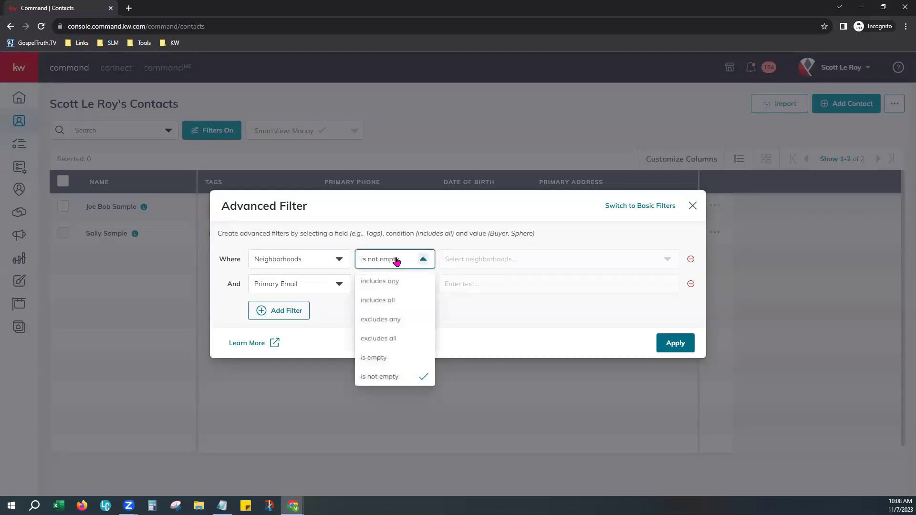
click(381, 357)
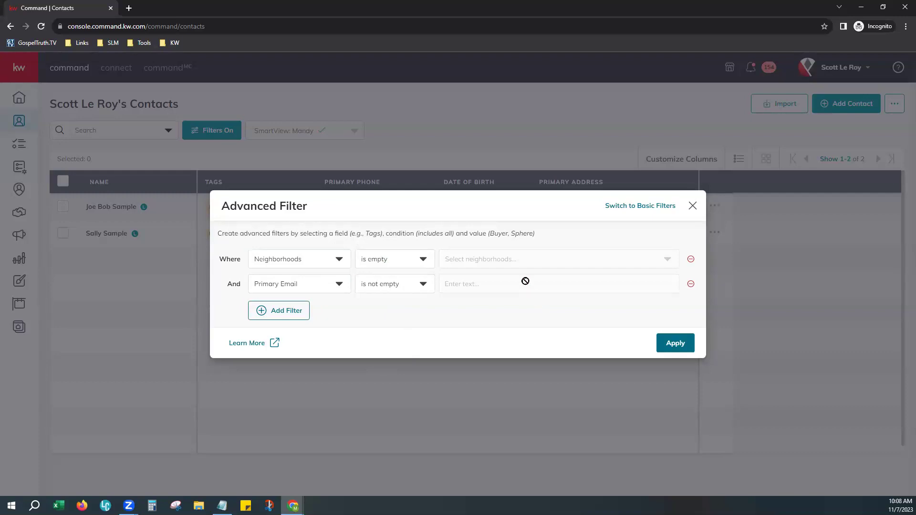
click(408, 260)
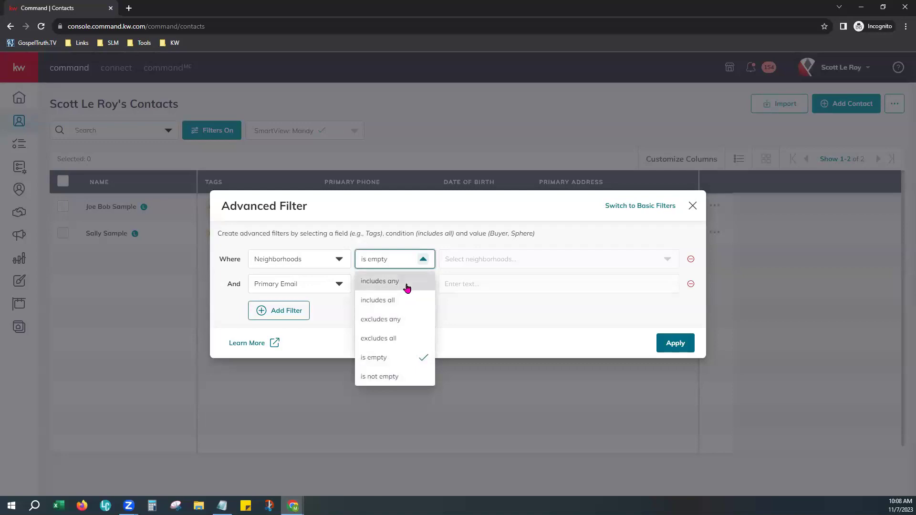
drag(411, 297, 416, 324)
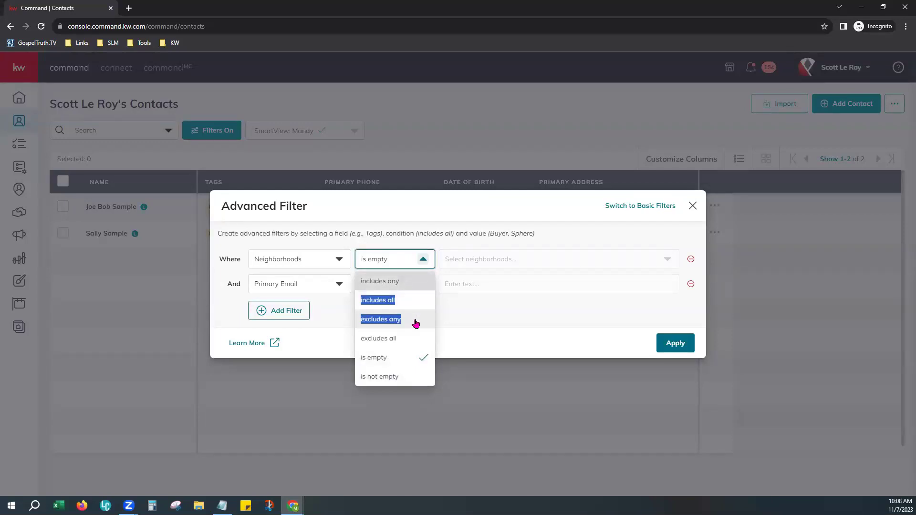
click(415, 281)
click(486, 267)
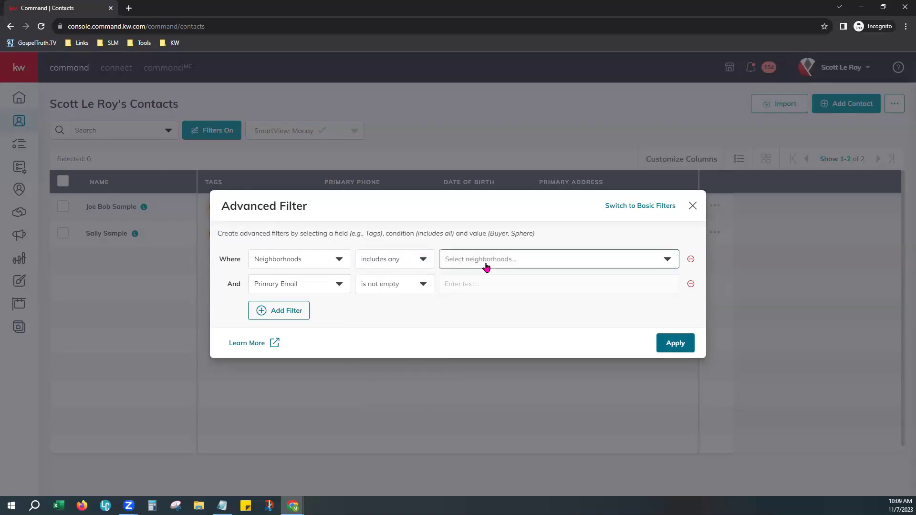
click(486, 267)
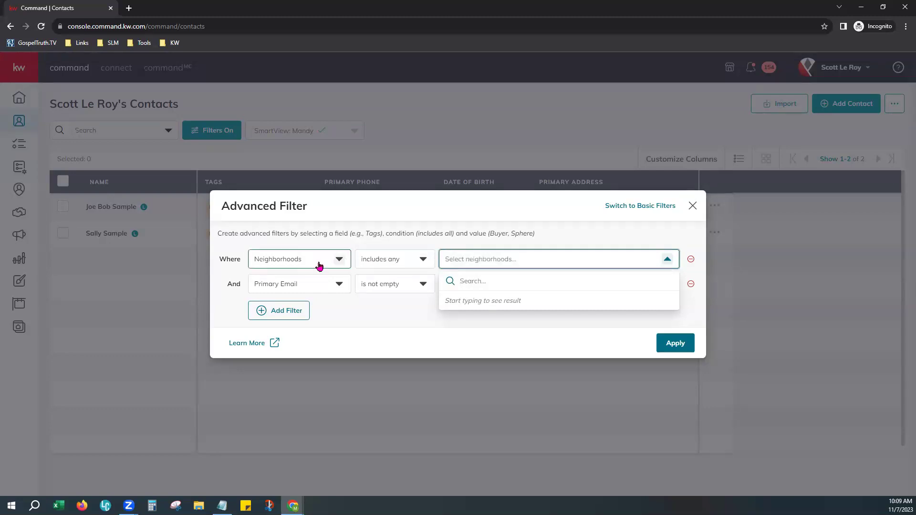
click(381, 310)
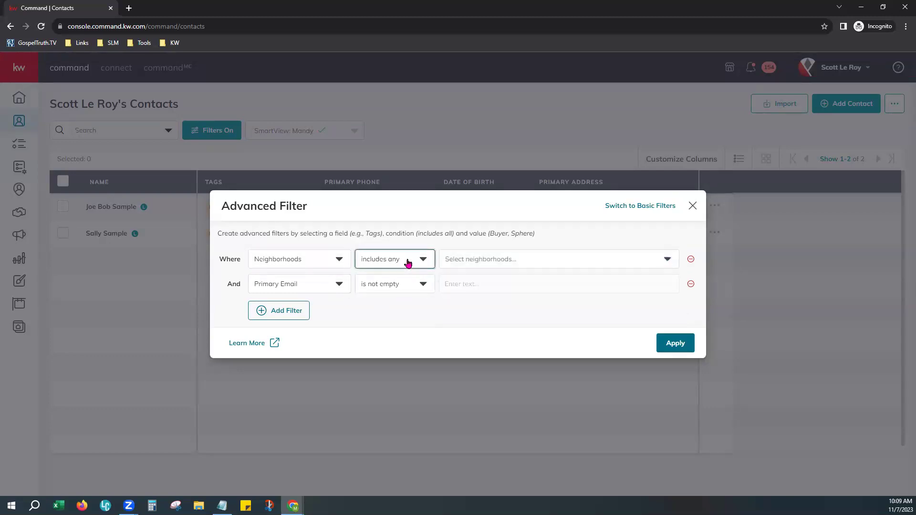
- Set the Neighborhoods condition back to is not empty and close the advanced filter without applying it
click(408, 263)
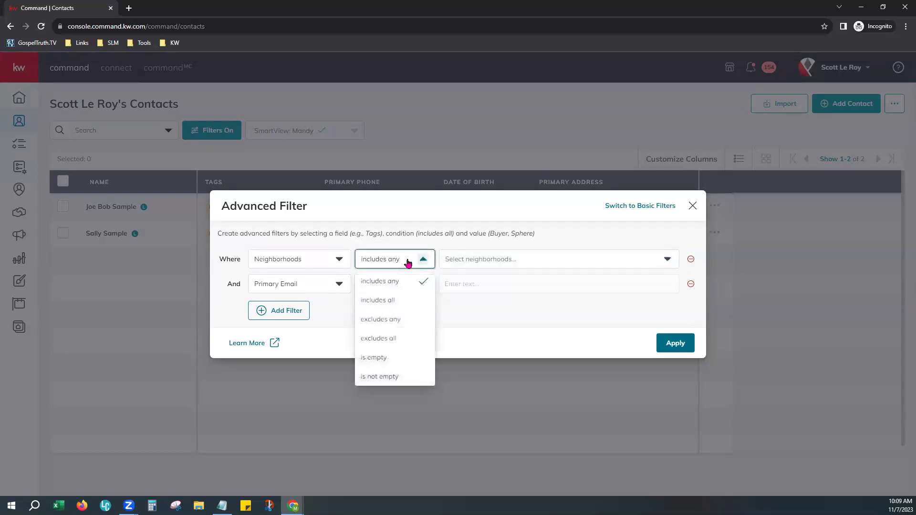
click(411, 375)
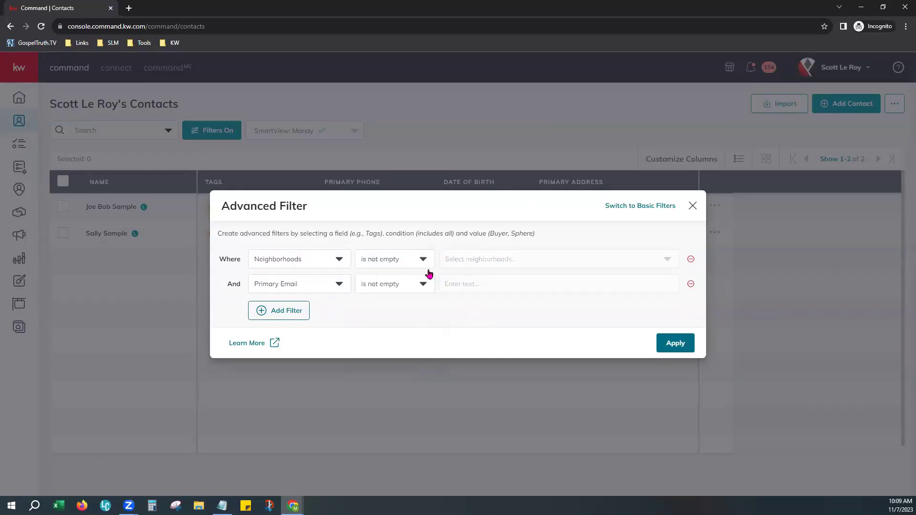
click(693, 208)
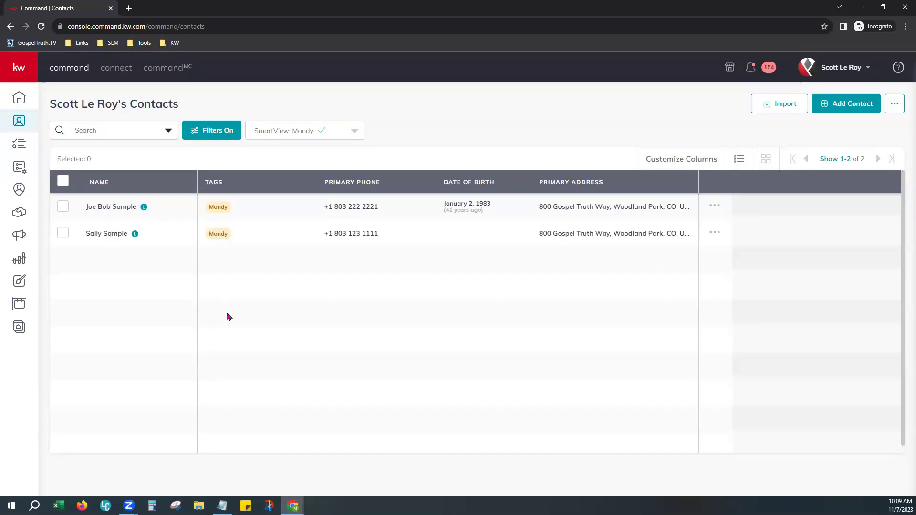
- Select all contacts in the list and open the options for how many contacts are shown
click(62, 208)
click(63, 181)
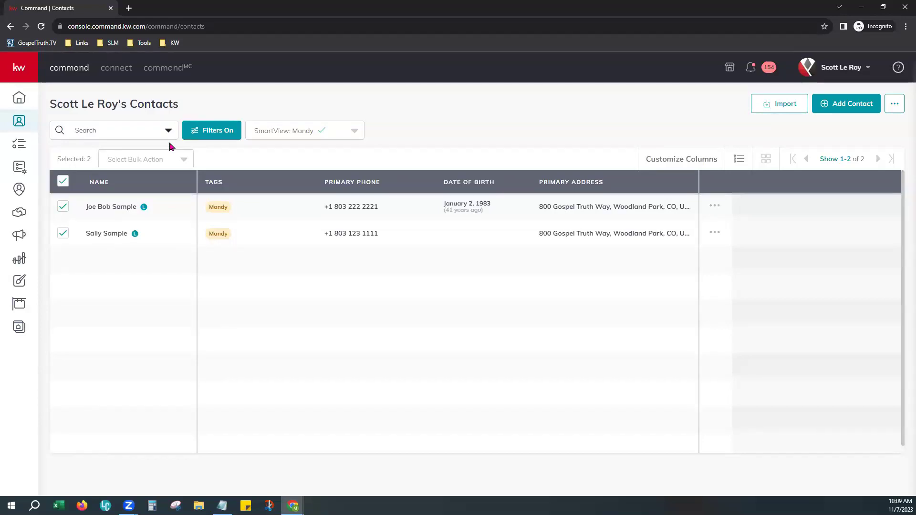
click(839, 162)
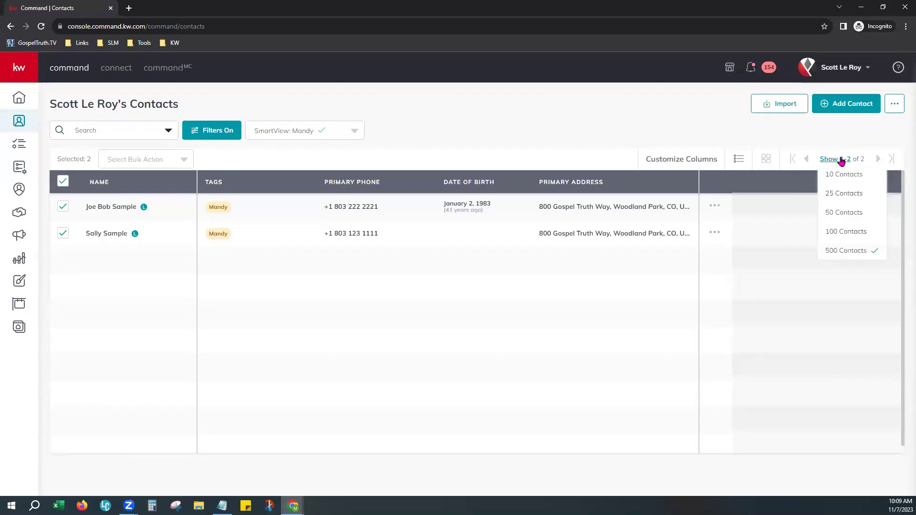
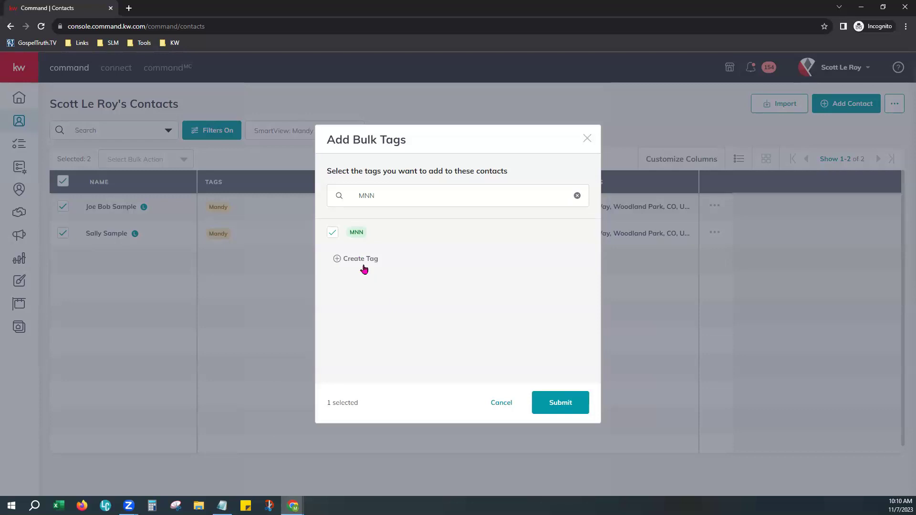
click(353, 259)
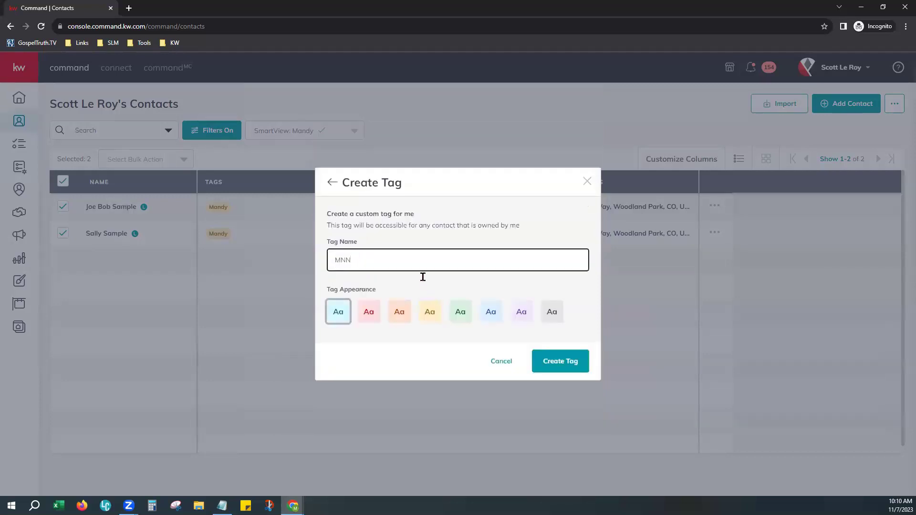
drag(362, 266, 302, 271)
text(N)
text(onthly Ne)
text(ighborhood )
text(Nurture )
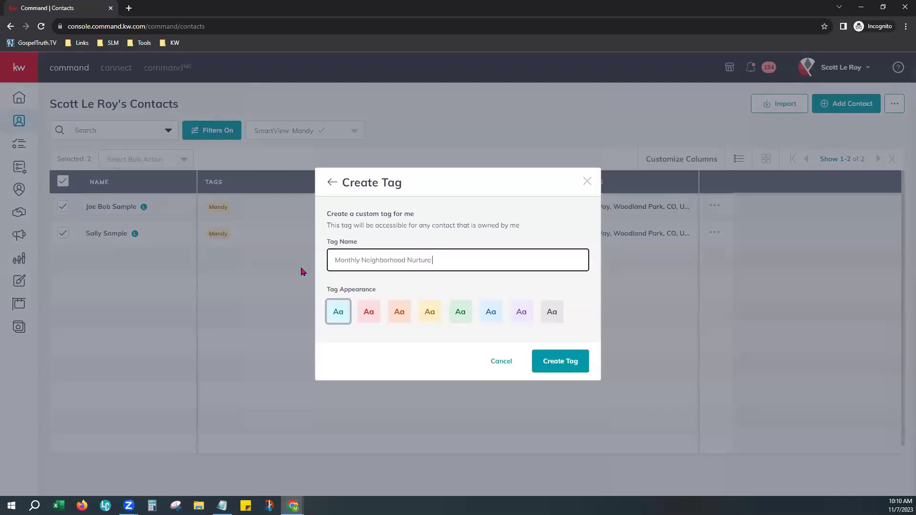
text(SmartPlan)
click(372, 312)
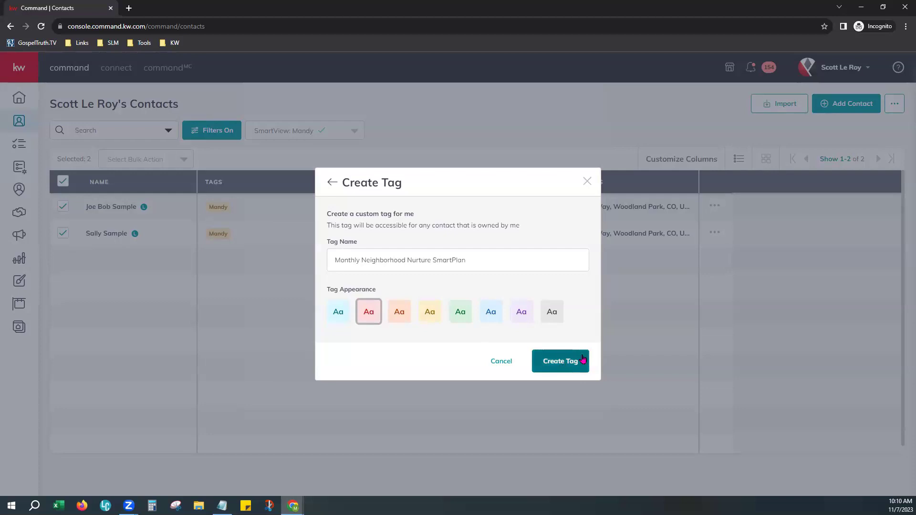
click(515, 360)
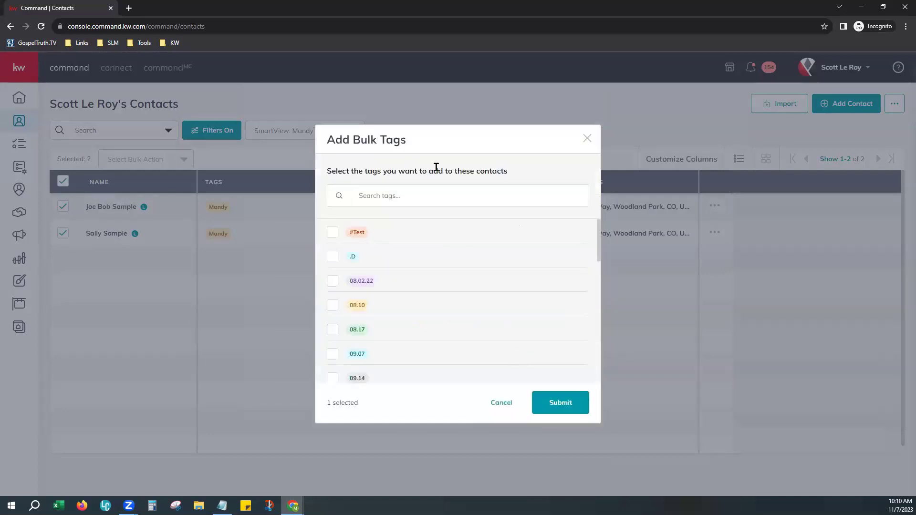
- Find the MNN tag, add it to the selected contacts and reload the Contacts page
click(406, 190)
text(mnn)
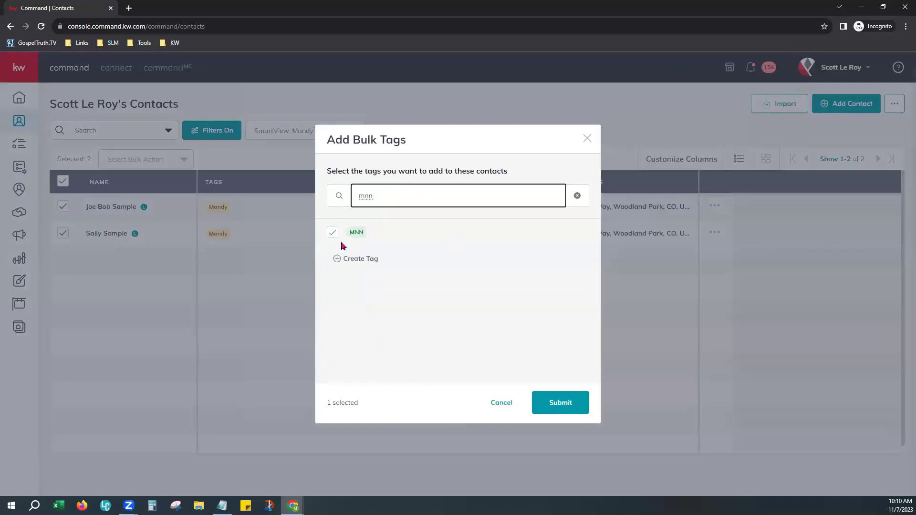
click(575, 413)
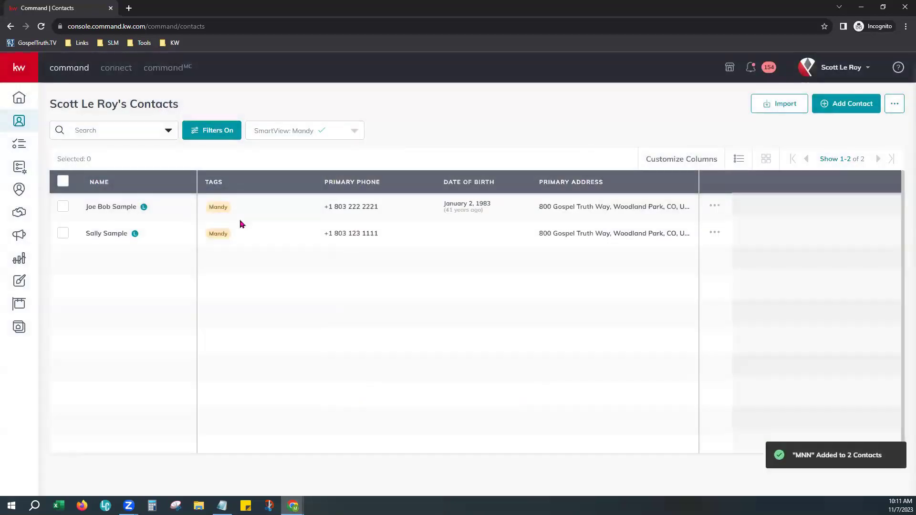
click(42, 26)
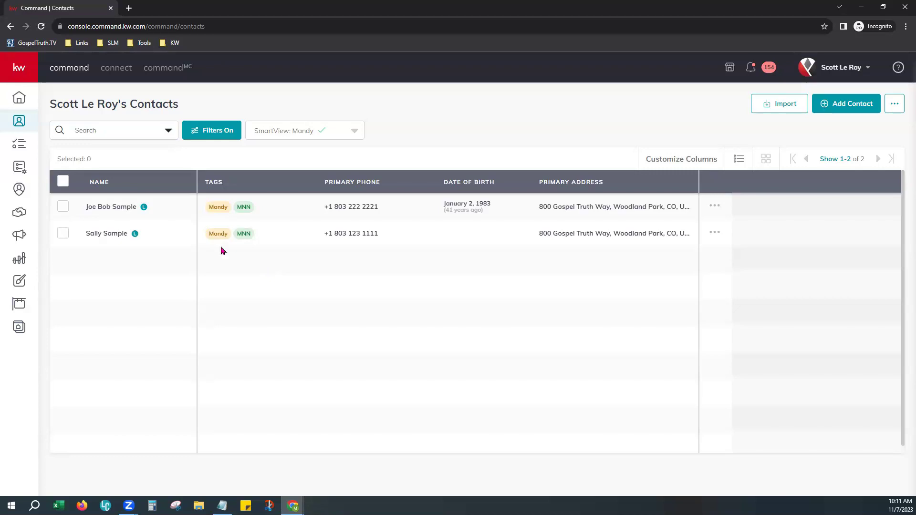
- Open the SmartPlans library and check which fields its search can use
mouse_move(36, 211)
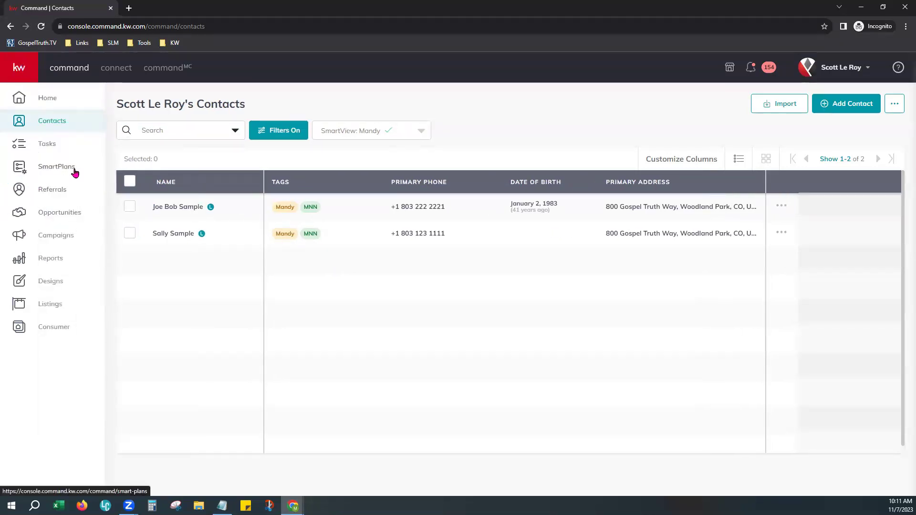
click(58, 173)
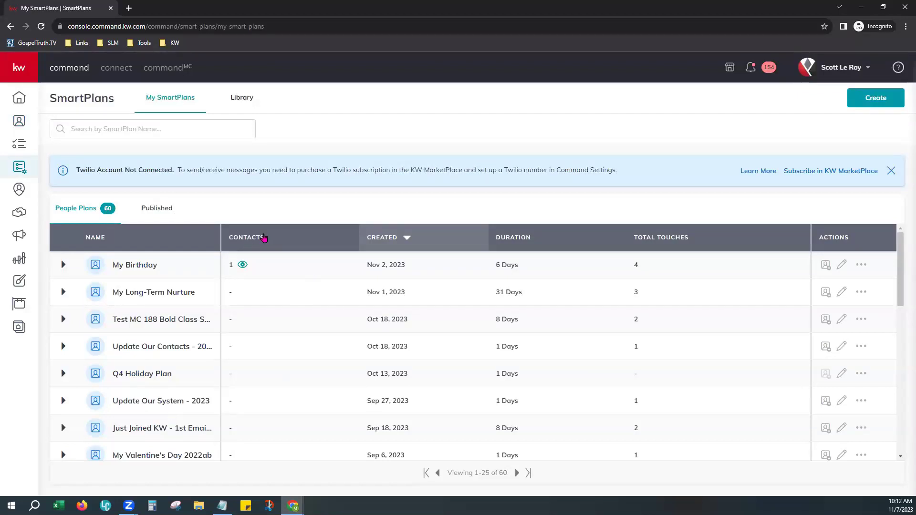
click(243, 104)
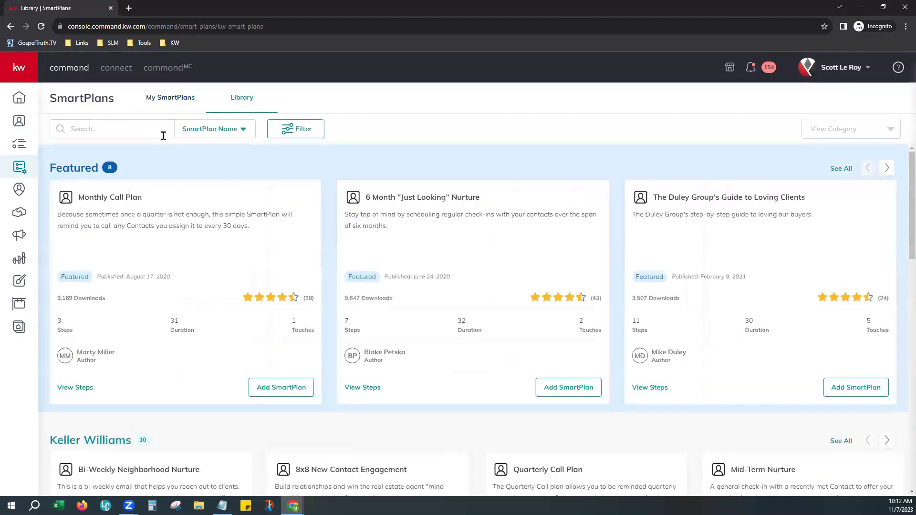
click(204, 133)
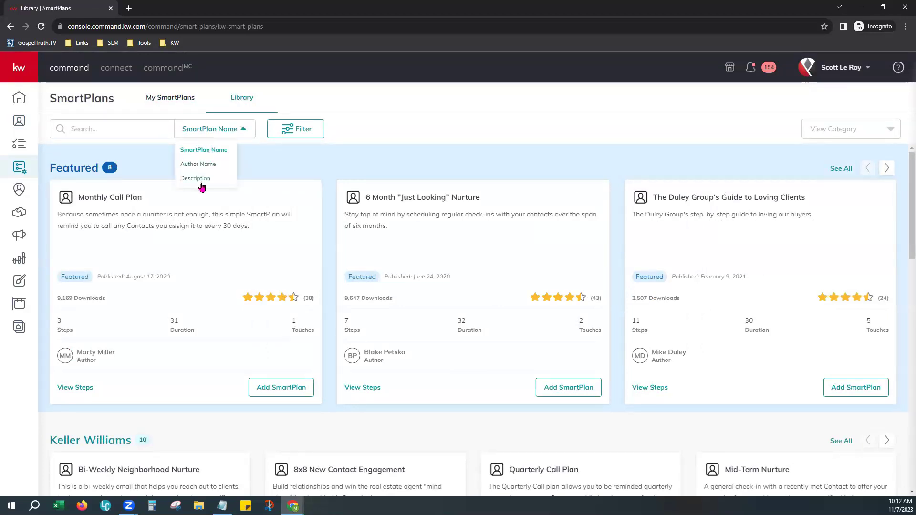
click(257, 156)
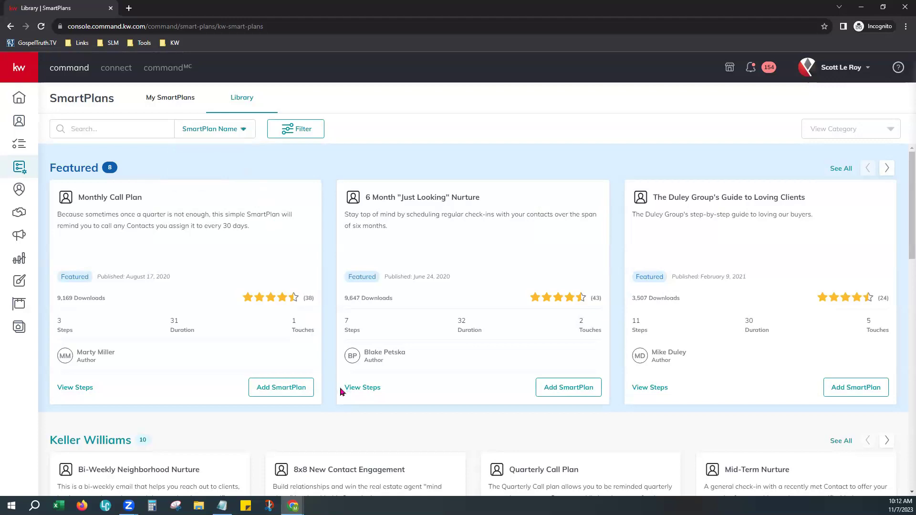
- Add the Keller Williams Monthly Neighborhood Nurture plan to My SmartPlans under the name KW Monthly Neighborhood Nurture
scroll(341, 391, down, 5)
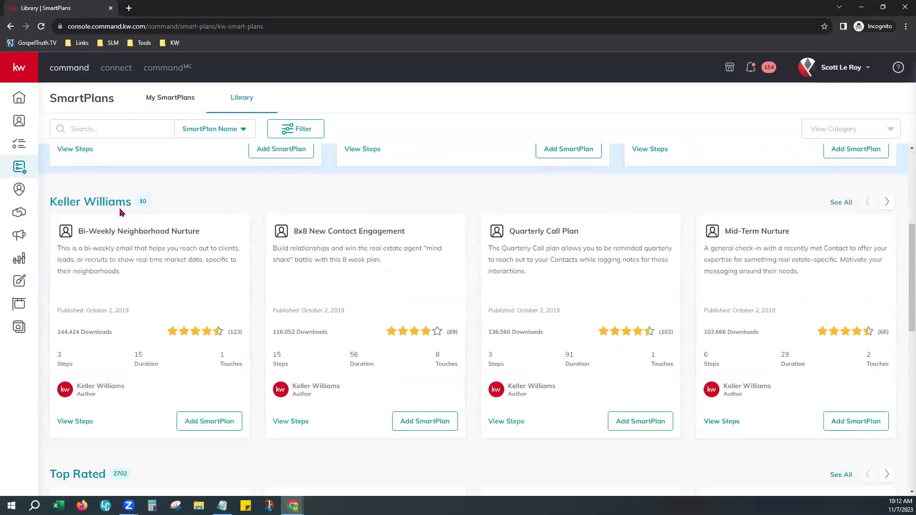
scroll(217, 206, down, 1)
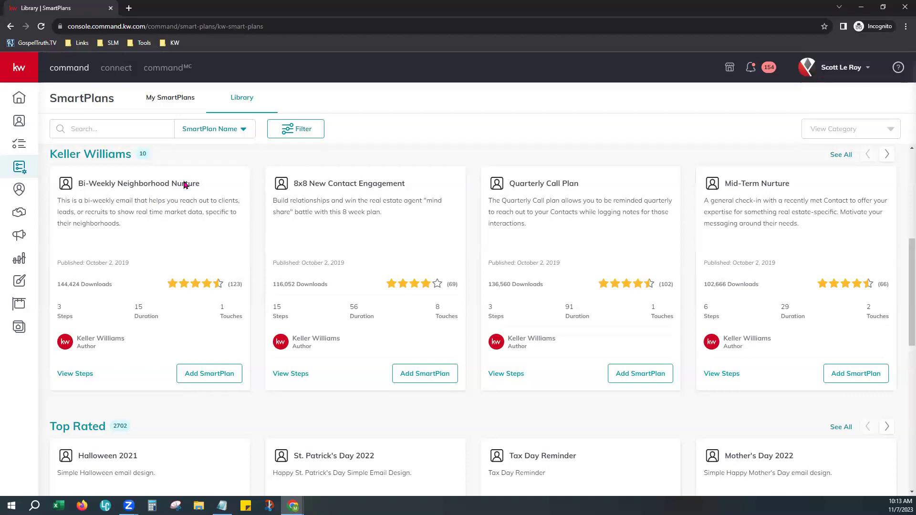
click(890, 155)
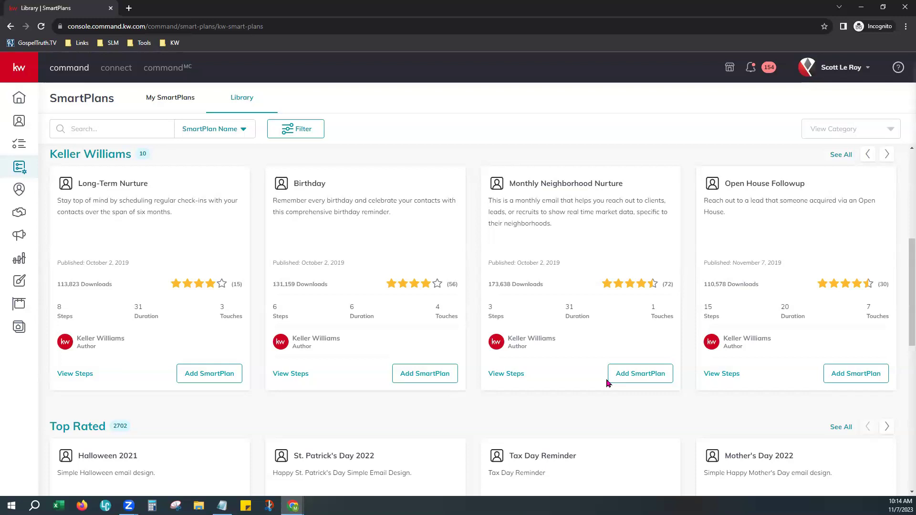
click(636, 384)
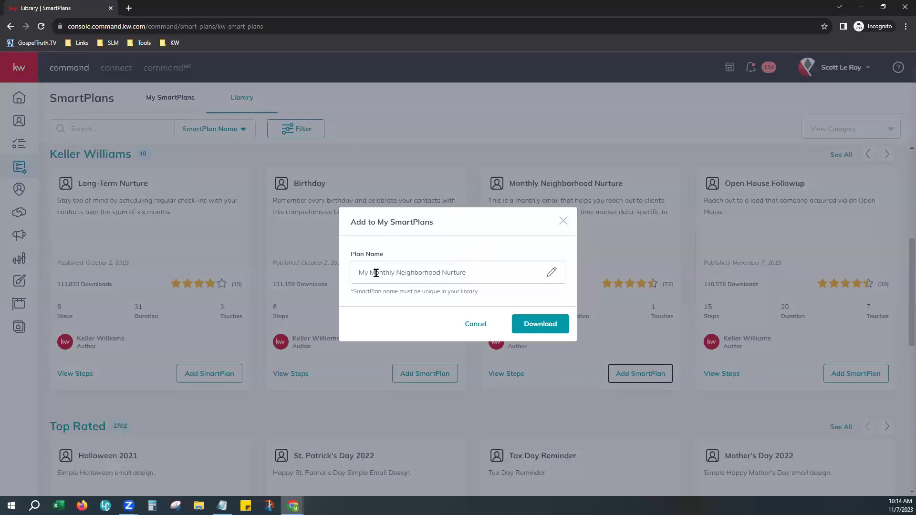
double_click(357, 272)
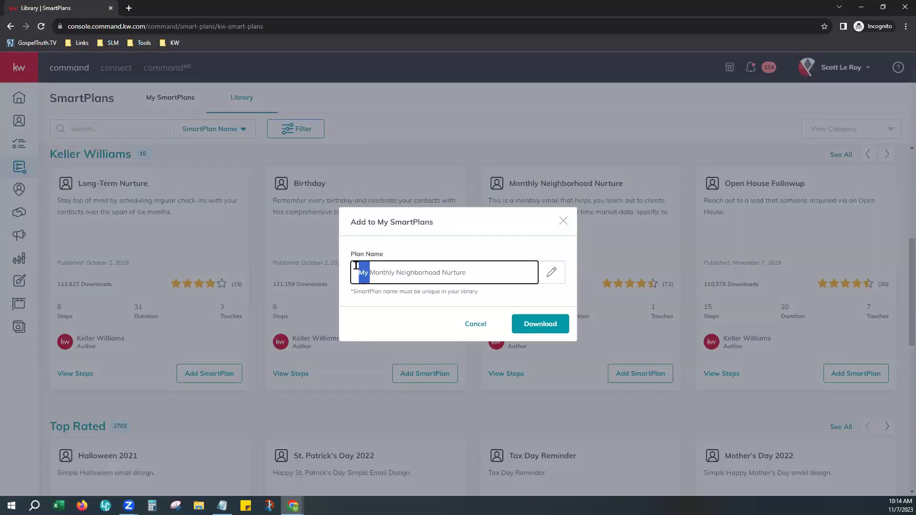
text(KW)
click(553, 325)
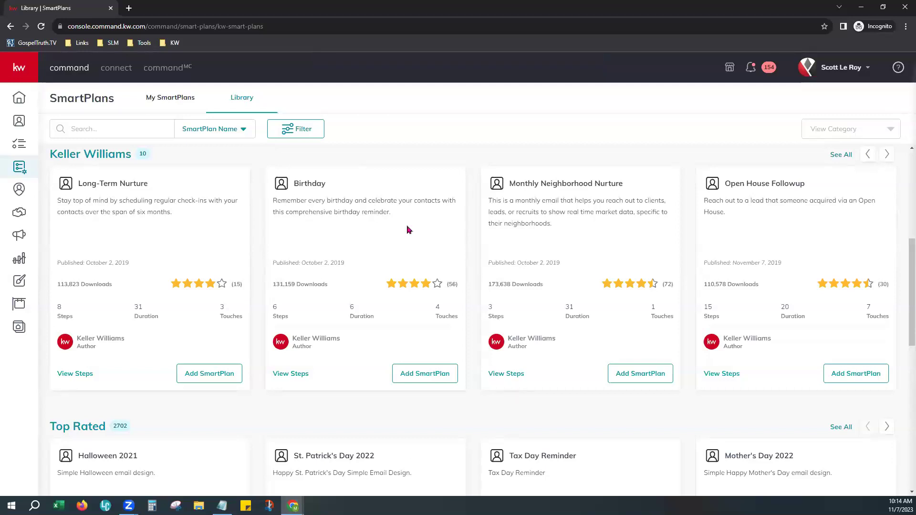
- Open KW Monthly Neighborhood Nurture from My SmartPlans for editing and add a Contact Tag trigger with the MNN tag
click(162, 100)
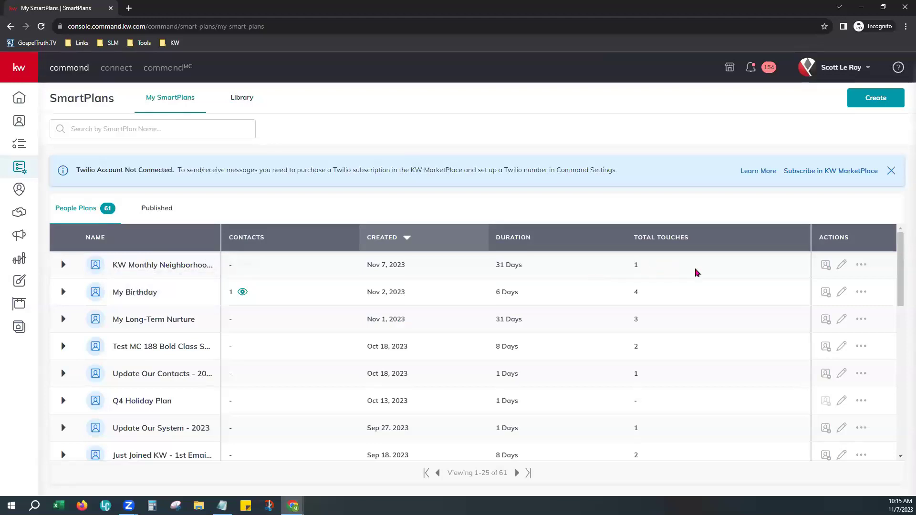
click(844, 265)
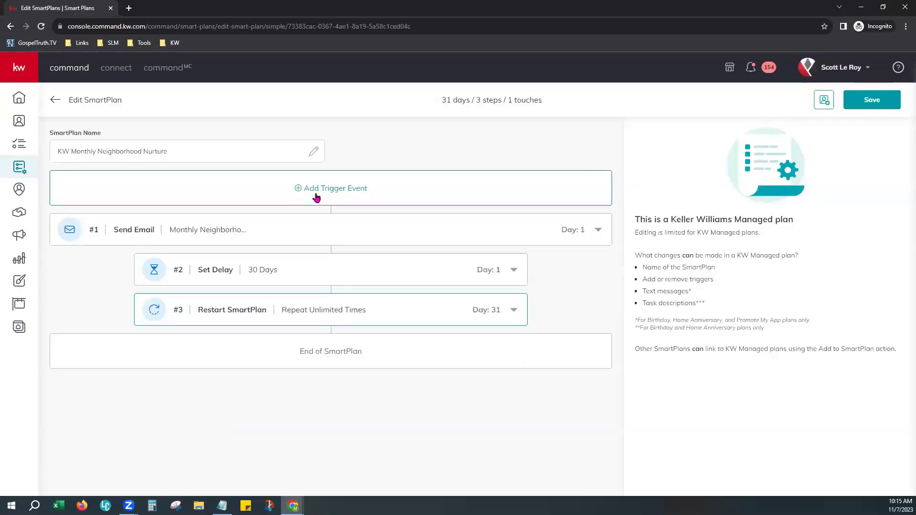
click(340, 190)
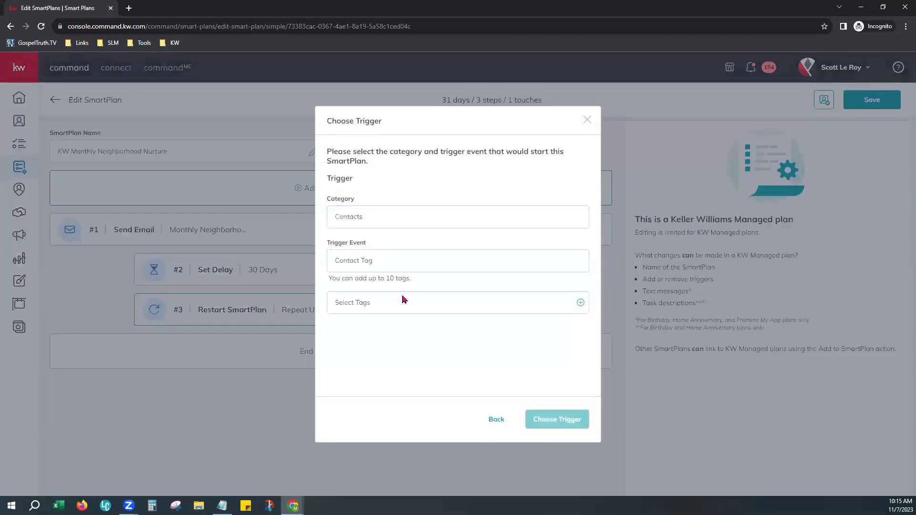
click(403, 299)
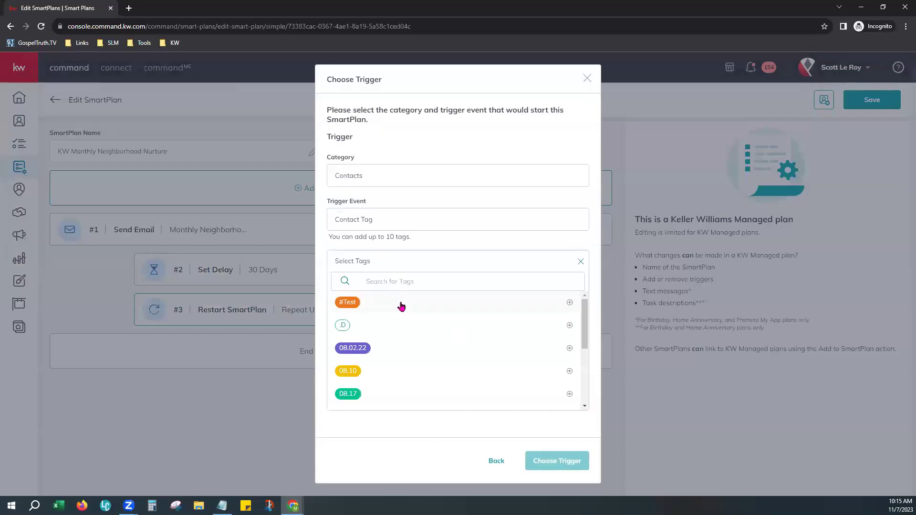
click(405, 280)
text(MNN)
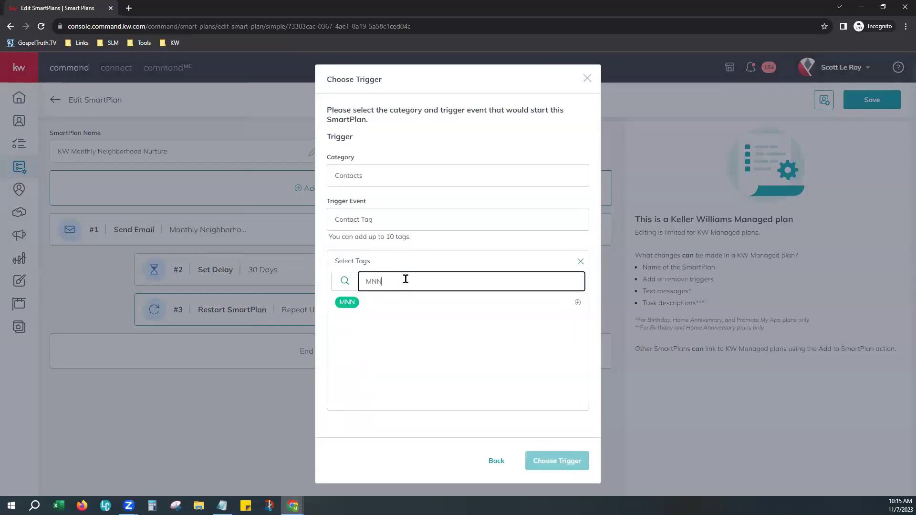
click(347, 302)
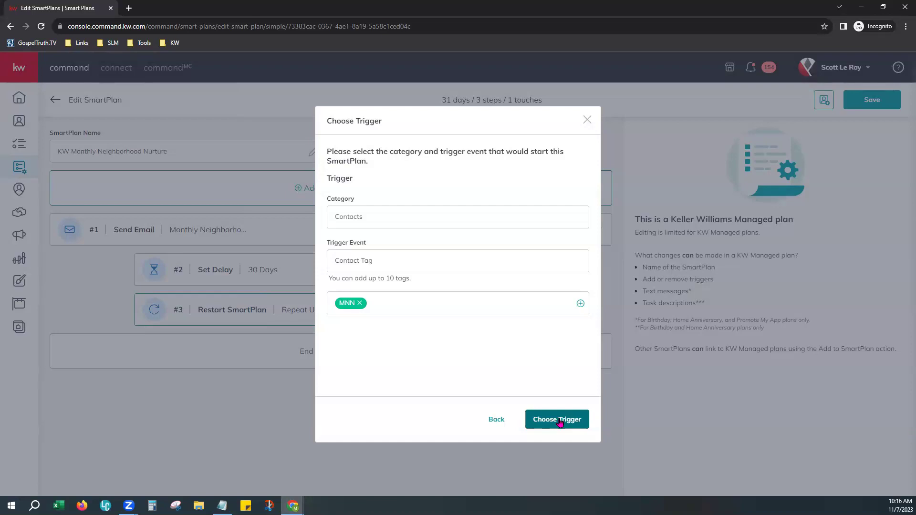
click(560, 423)
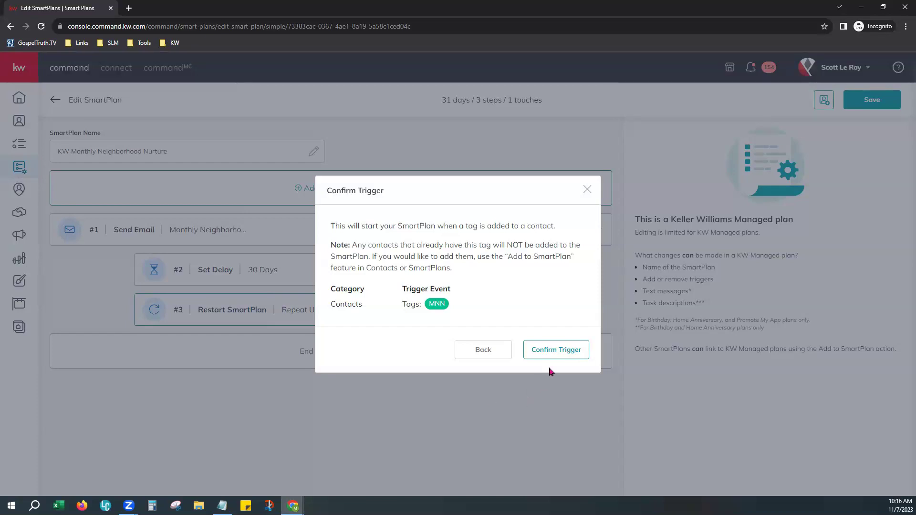
click(553, 352)
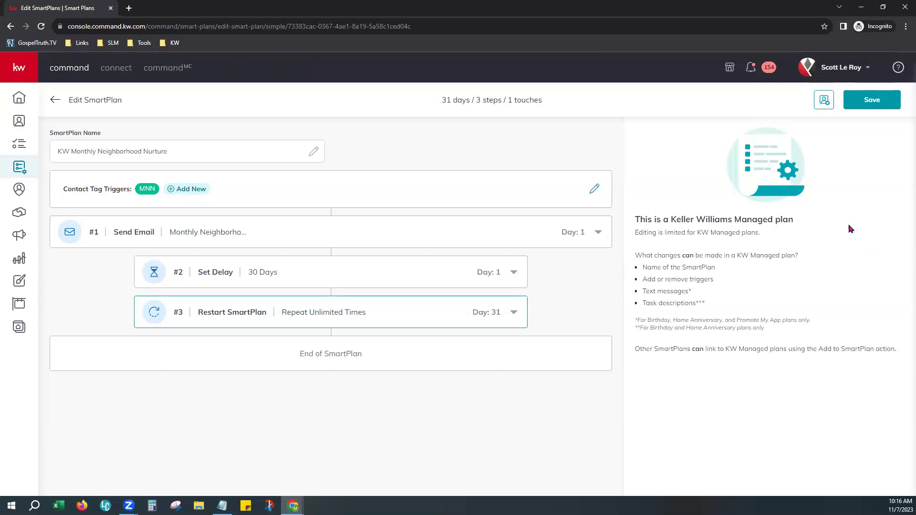
- Read the note on editing limits for Keller Williams managed plans and save the SmartPlan
drag(644, 223, 791, 223)
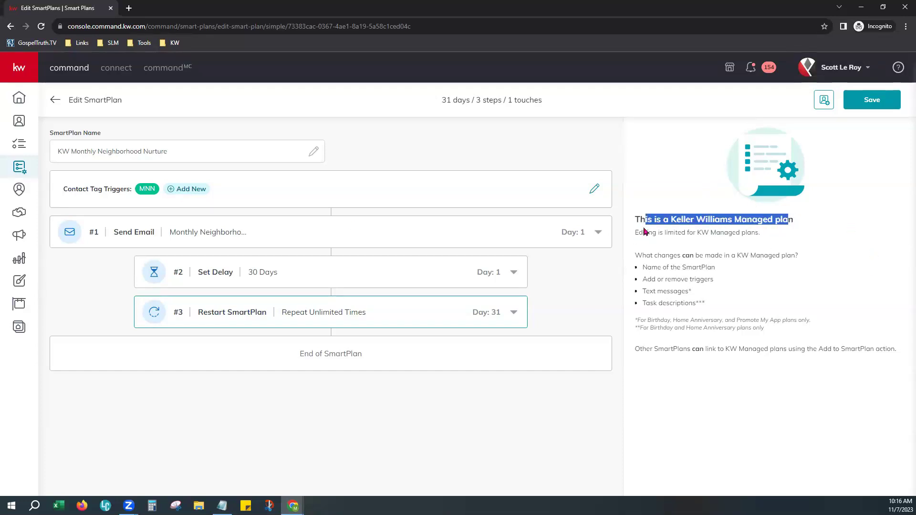
drag(639, 232, 691, 230)
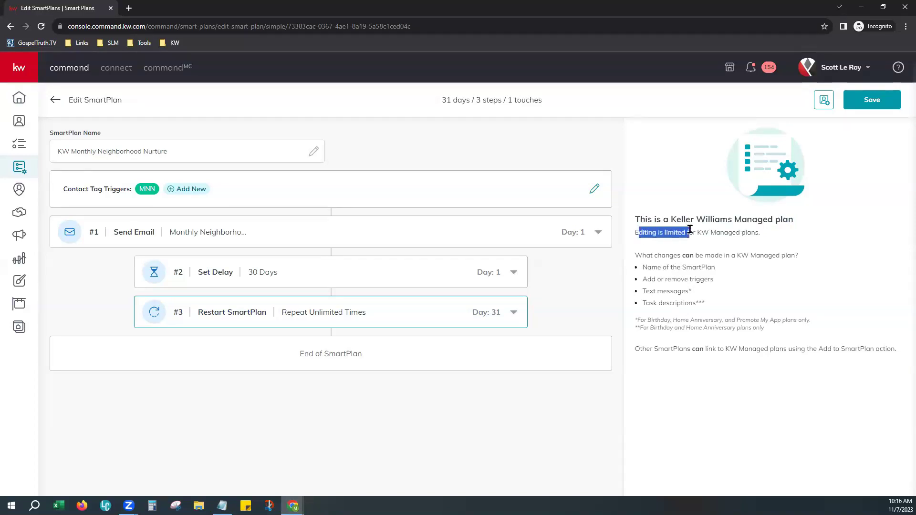
click(602, 271)
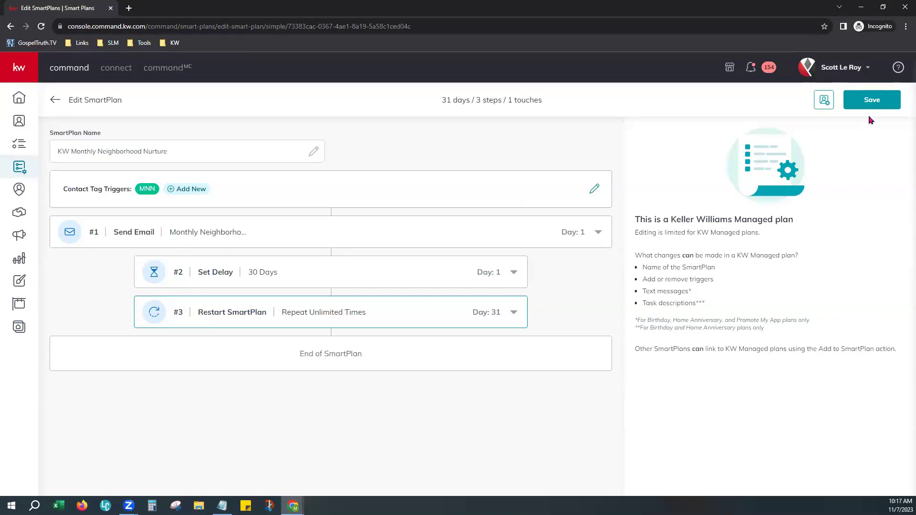
click(883, 103)
- Start adding contacts to the SmartPlan and filter the contact list by the MNN tag
click(830, 107)
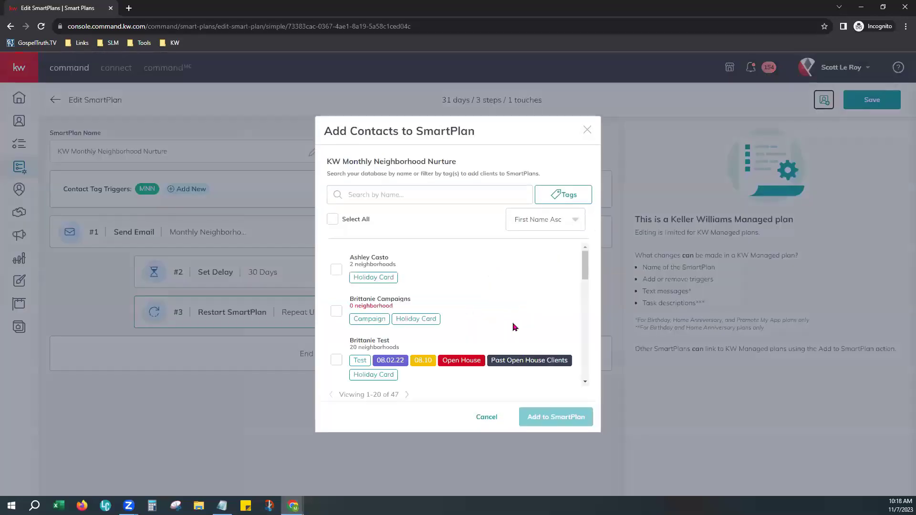
click(372, 190)
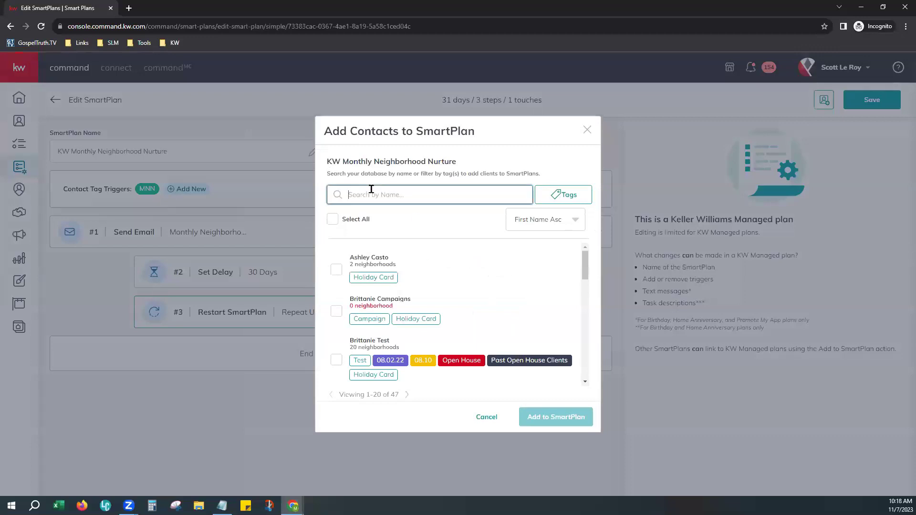
click(567, 196)
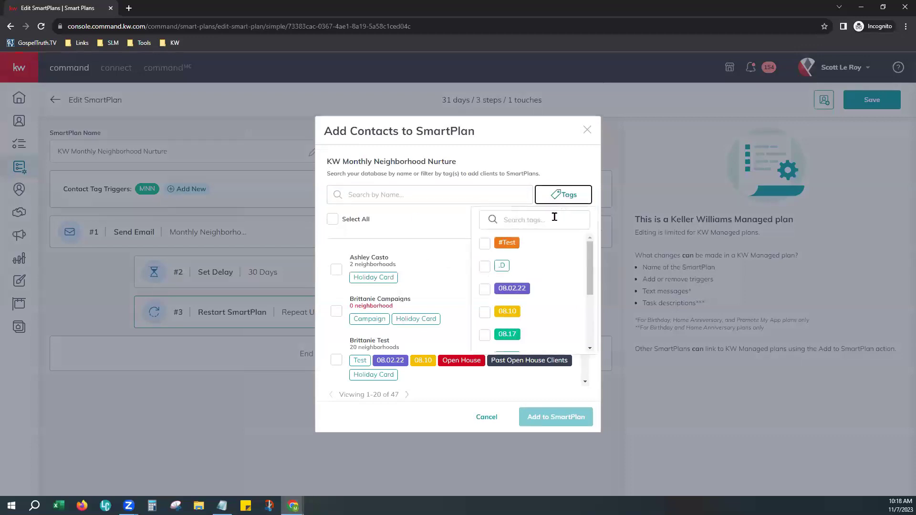
text(mnn)
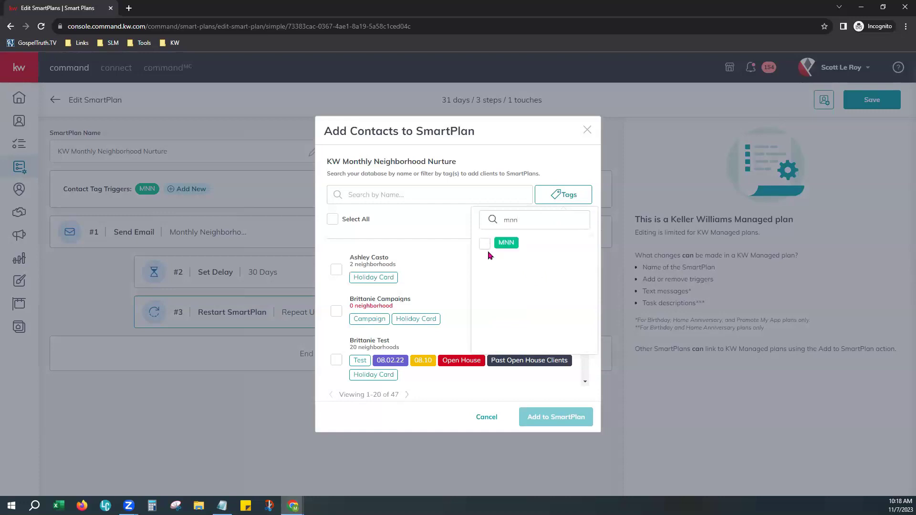
click(488, 245)
click(443, 231)
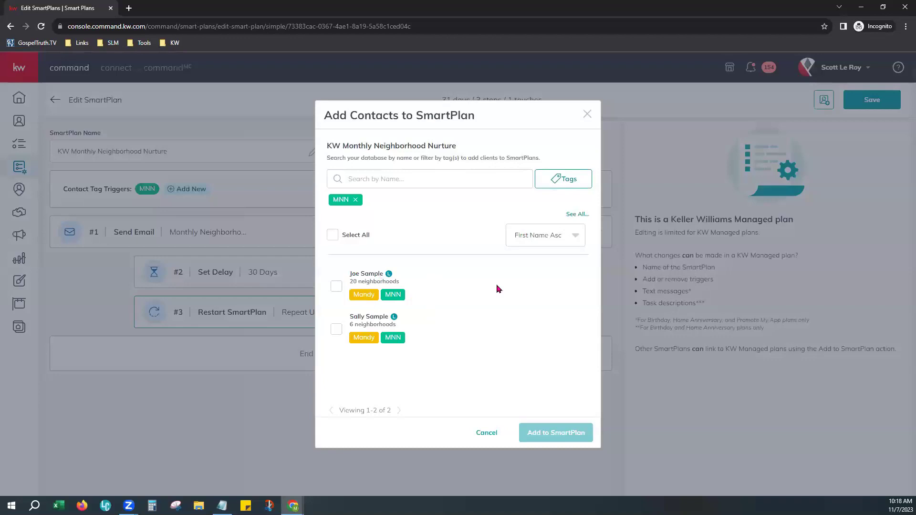
- Select all the MNN-tagged contacts for the SmartPlan and cancel without adding them
click(334, 236)
click(332, 251)
click(336, 295)
click(336, 338)
click(574, 453)
click(570, 457)
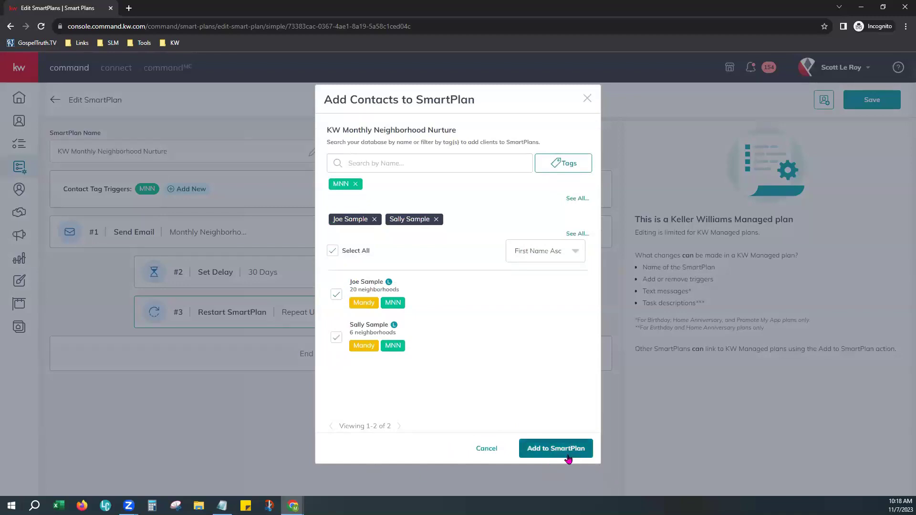
click(494, 451)
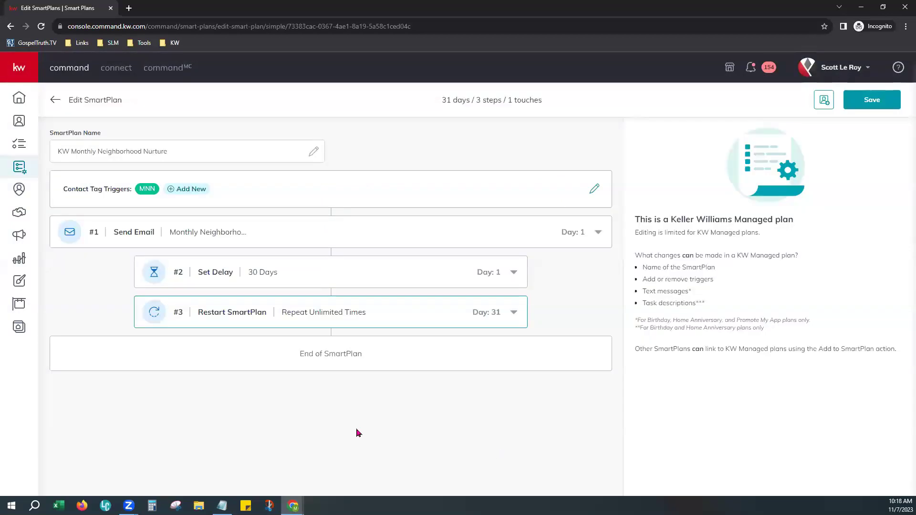
- In My SmartPlans, check the options for adding contacts to KW Monthly Neighborhood Nurture and view the contacts added to My Birthday
click(56, 100)
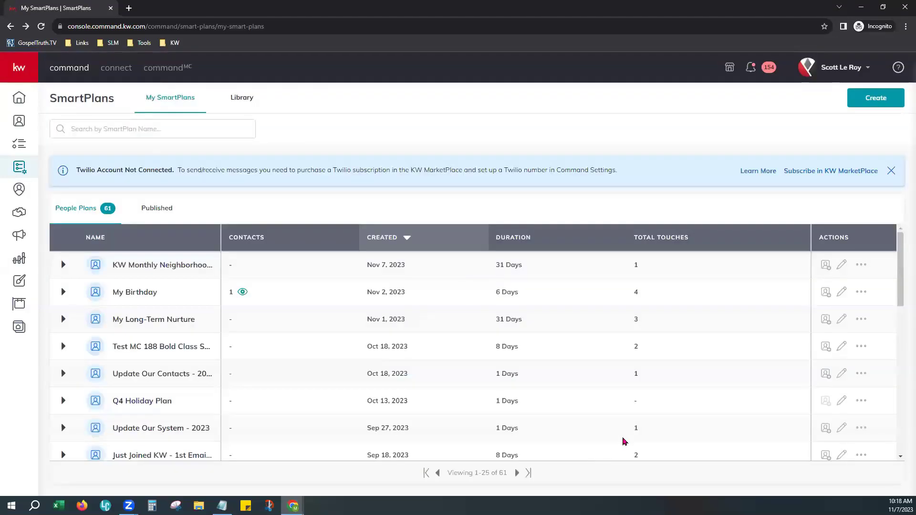
click(826, 267)
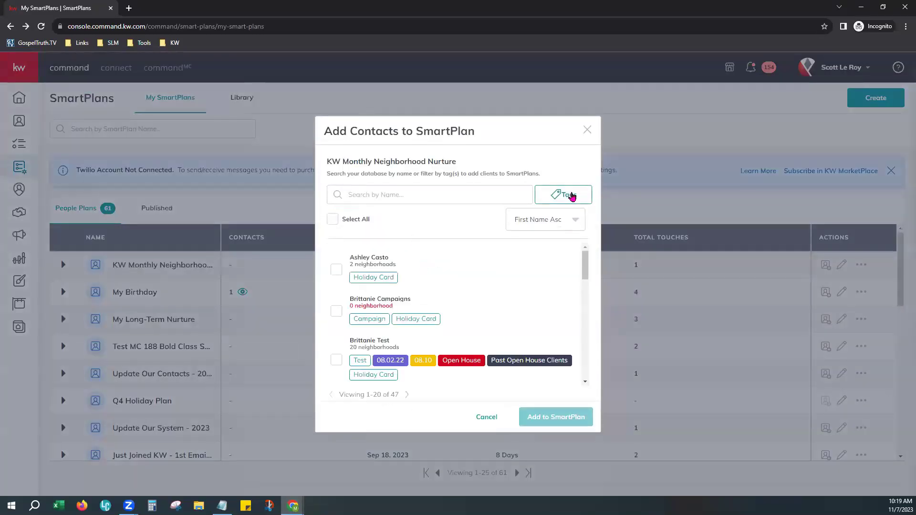
click(568, 195)
click(384, 195)
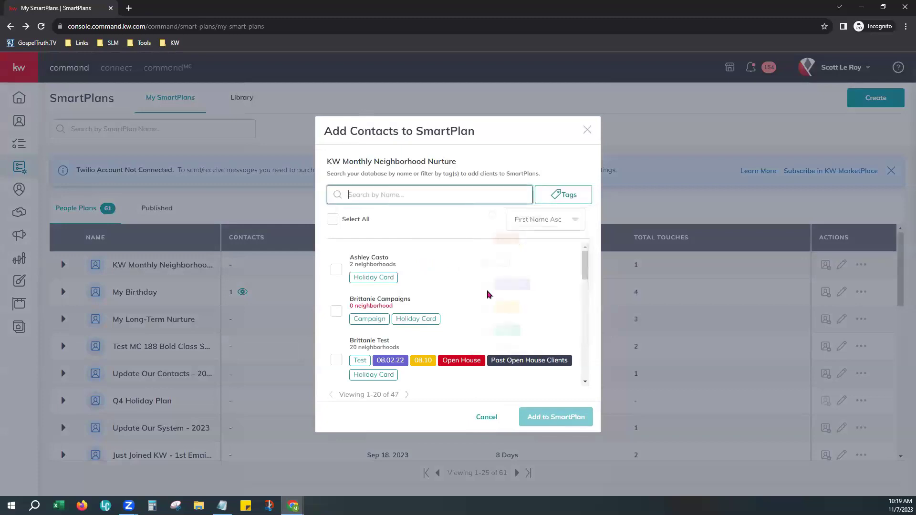
click(488, 418)
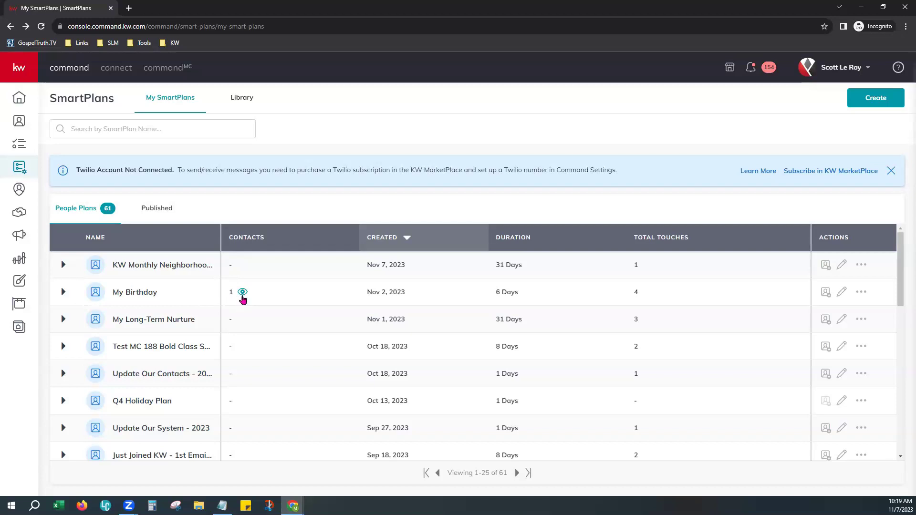
click(242, 295)
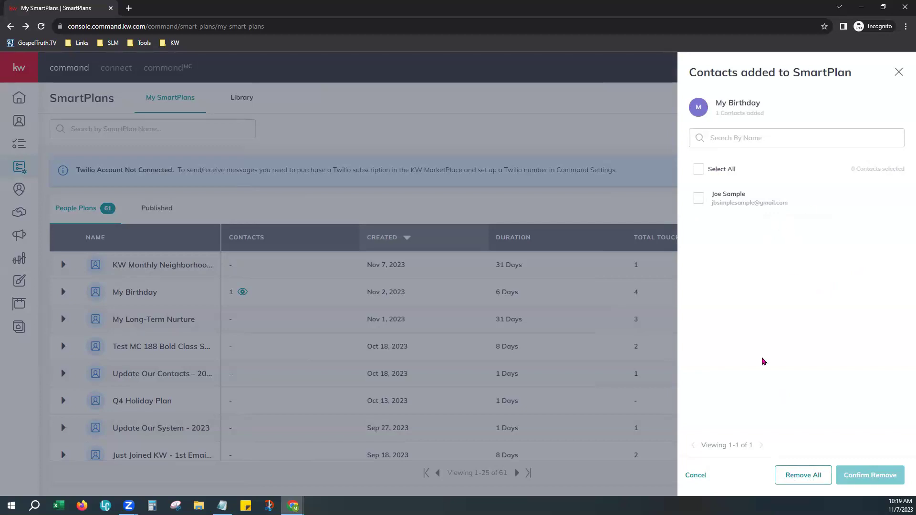
click(899, 72)
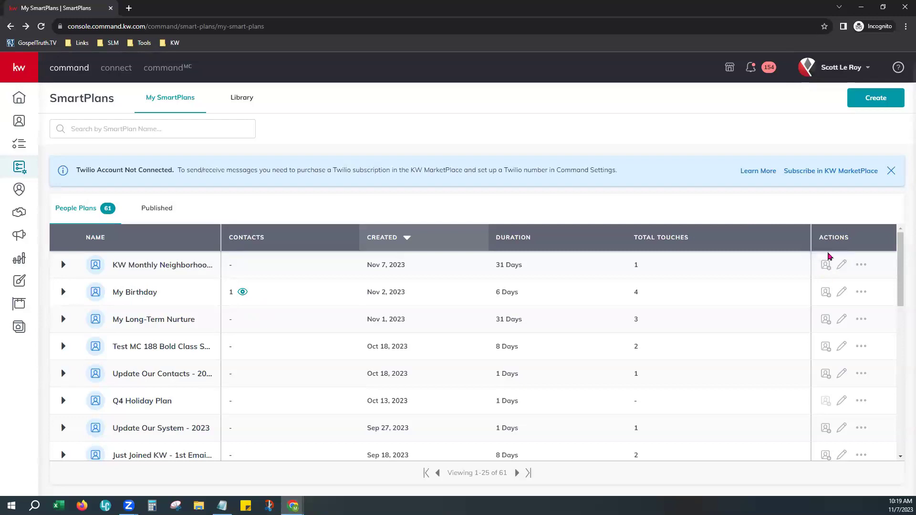
- Open the Contacts page and set the list to show 500 contacts
click(21, 123)
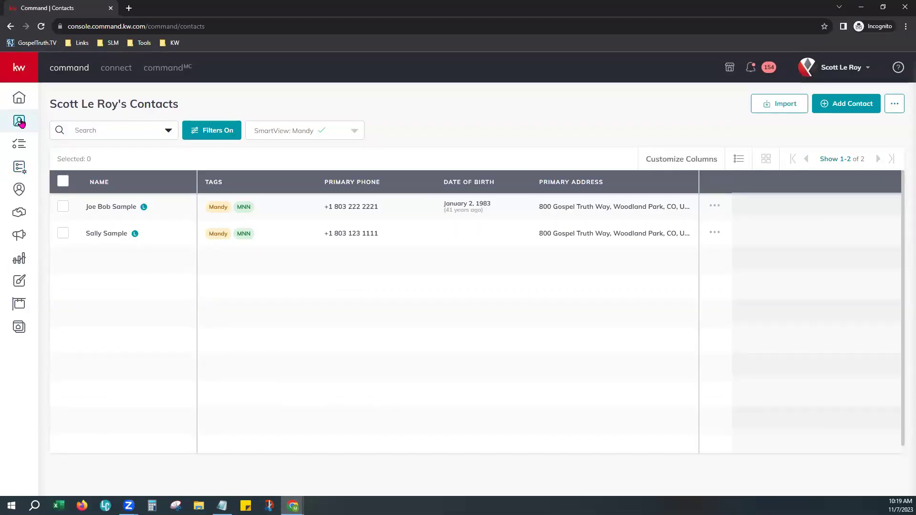
click(830, 160)
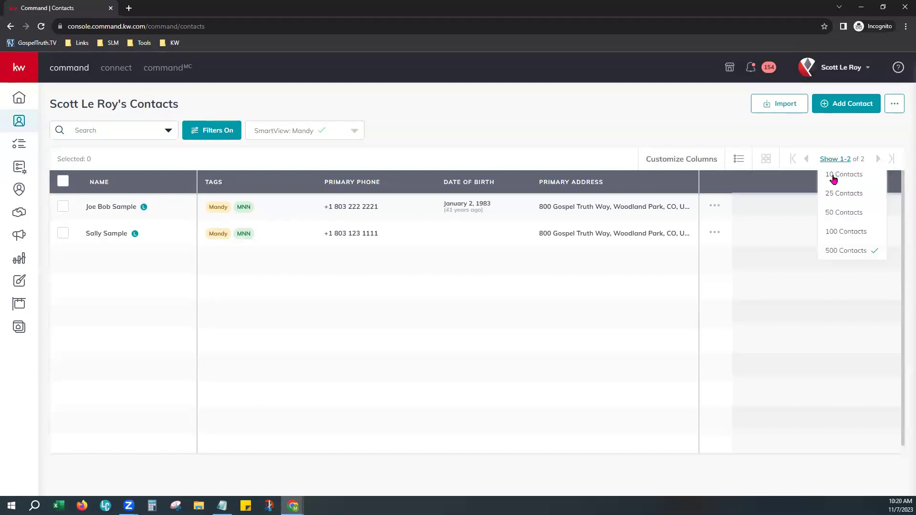
click(835, 255)
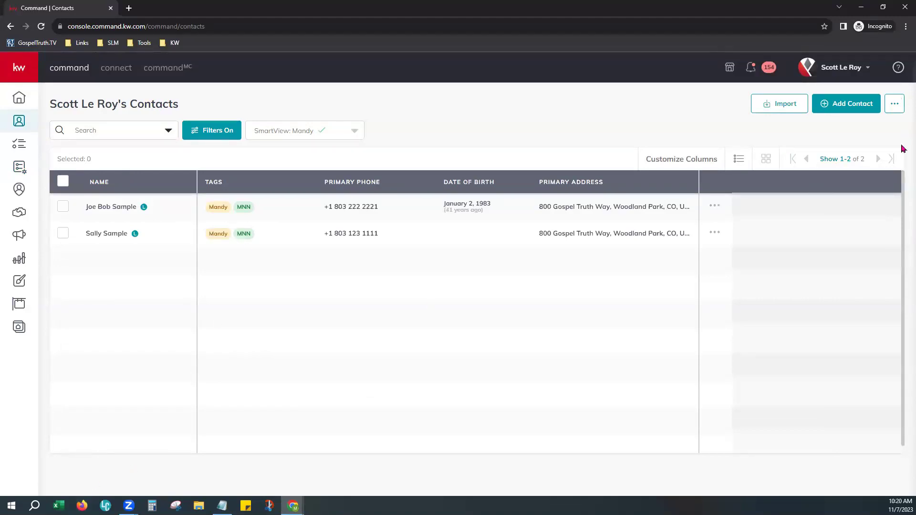
click(849, 159)
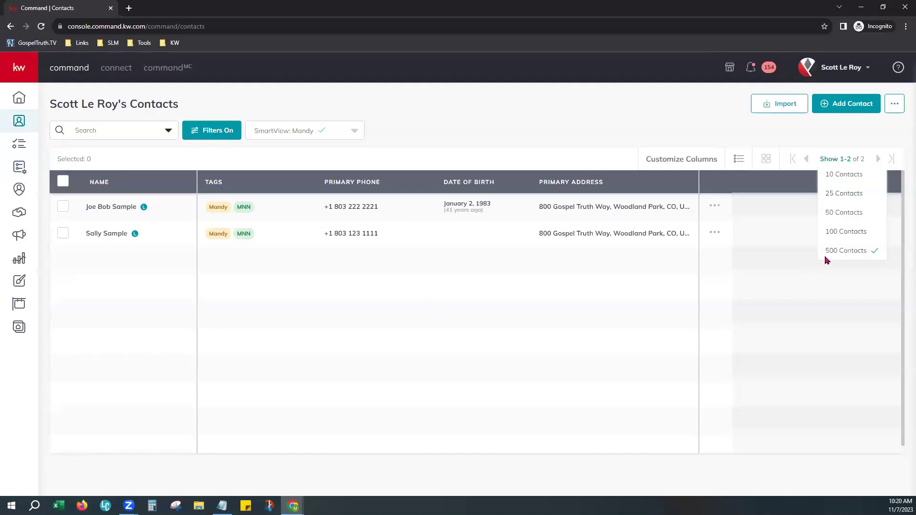
click(448, 374)
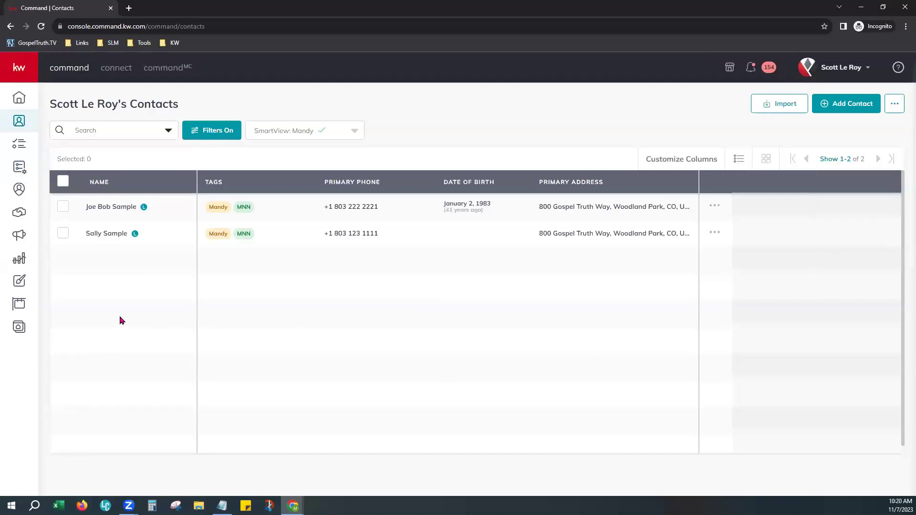
- Select all listed contacts, check the bulk action for adding them to a SmartPlan, and clear the selection
click(63, 182)
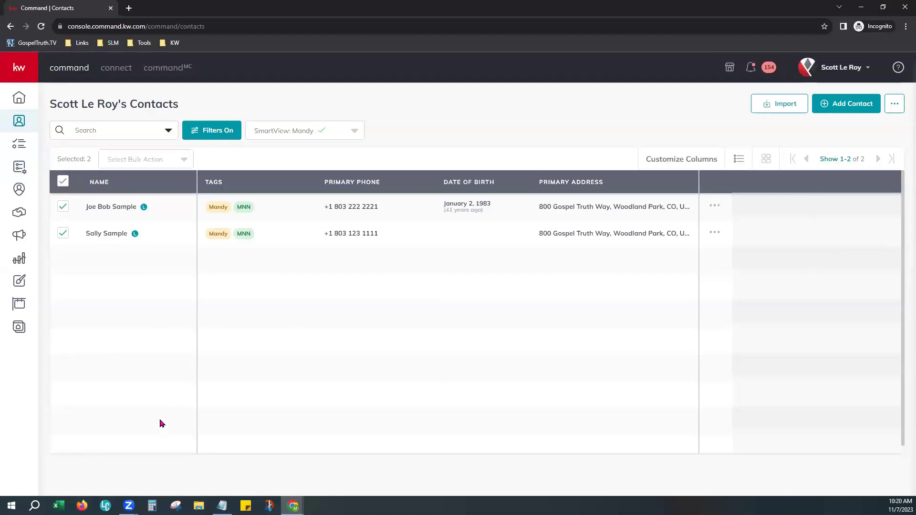
click(144, 165)
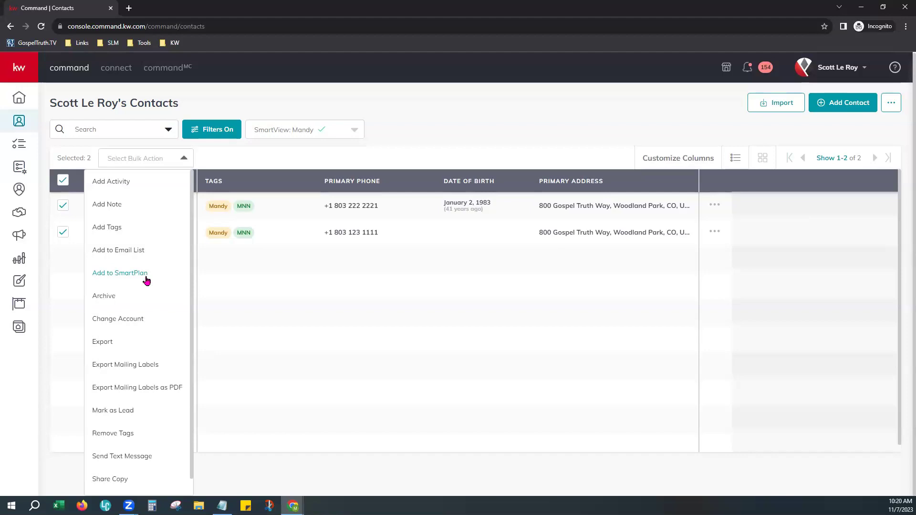
click(245, 275)
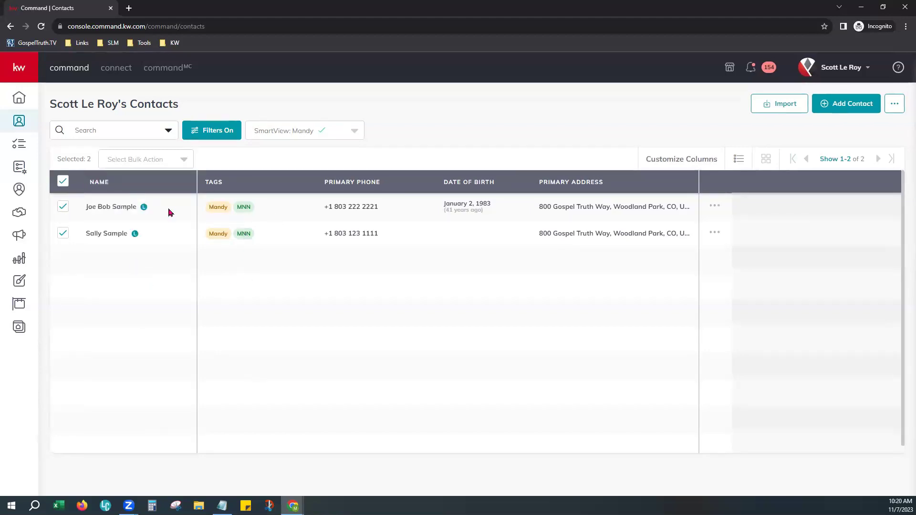
click(62, 182)
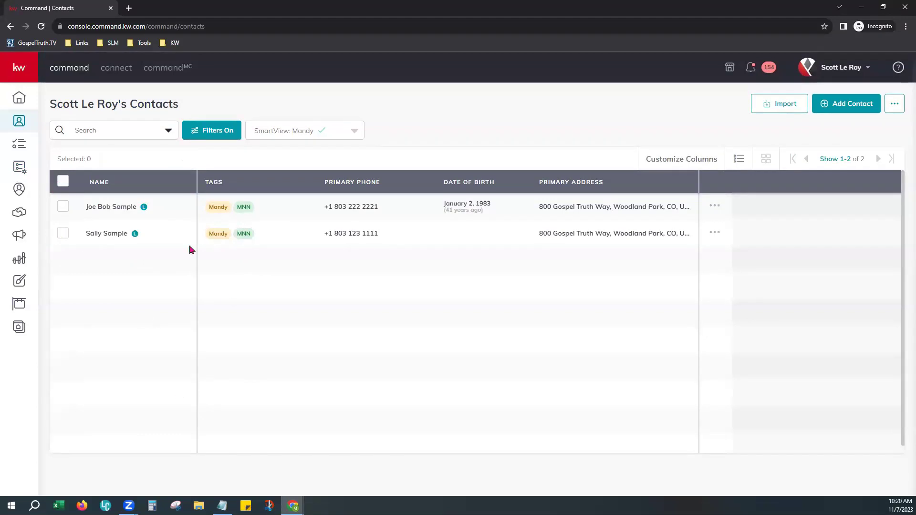
- Add the MNN tag to the contact list's tag filter alongside Mandy and apply it
click(219, 136)
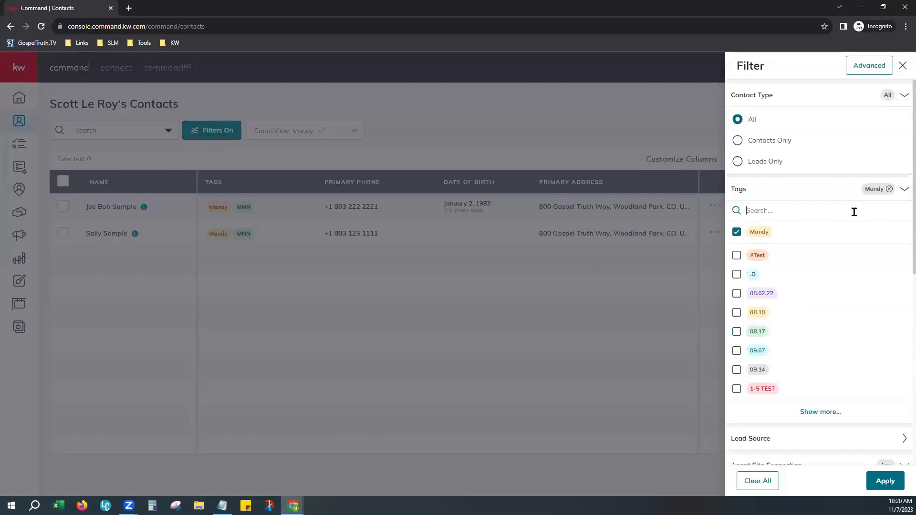
click(904, 95)
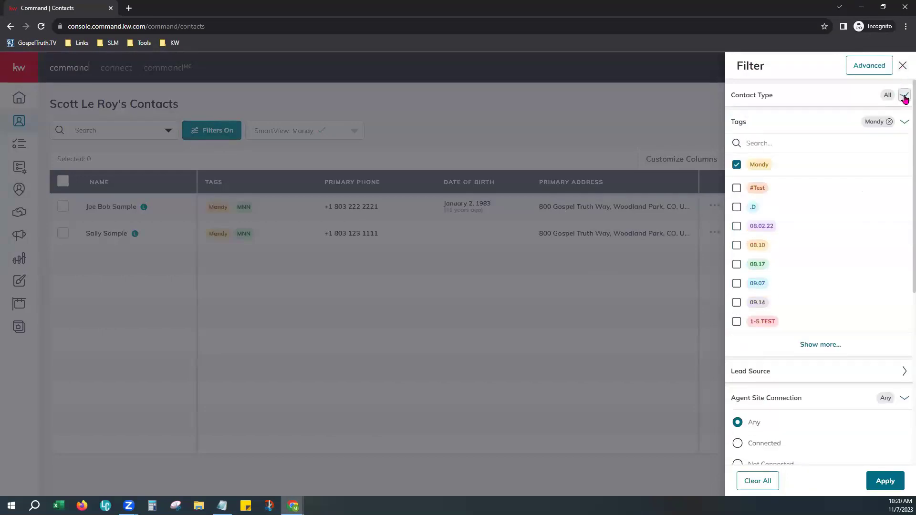
click(905, 121)
click(905, 175)
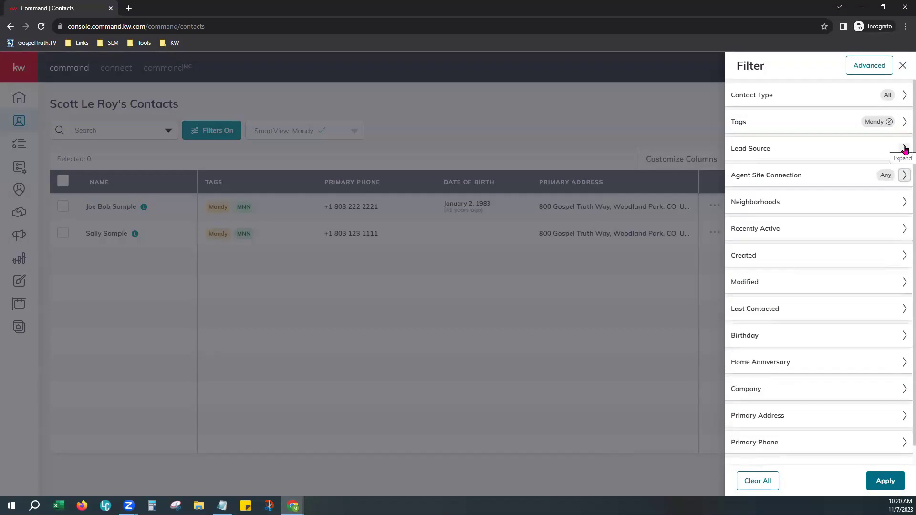
click(801, 133)
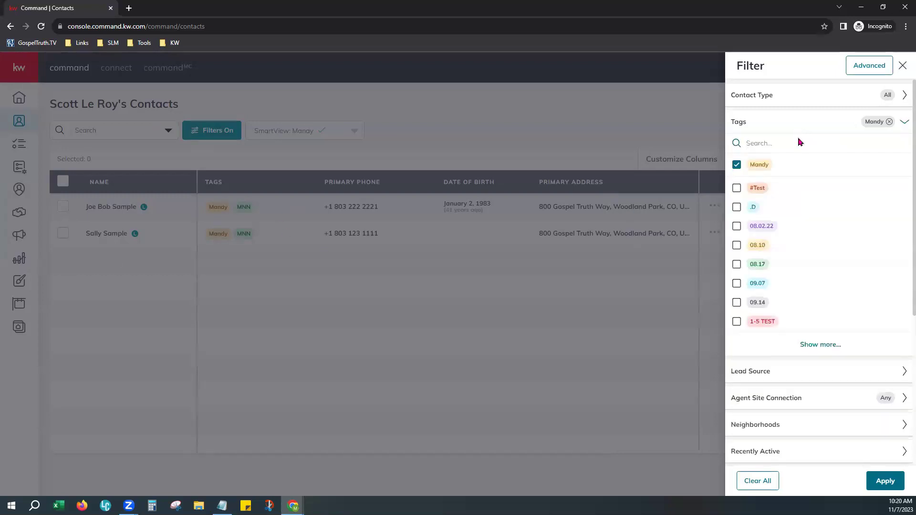
text(mnn)
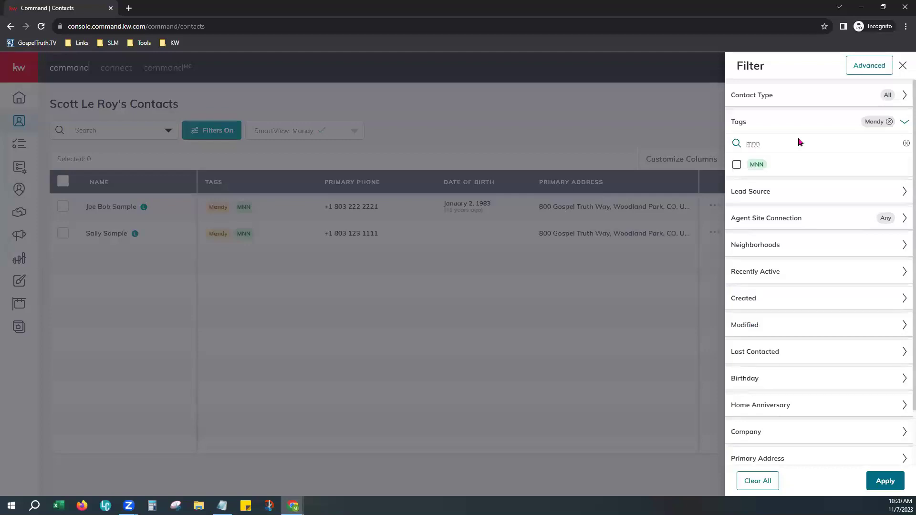
click(737, 165)
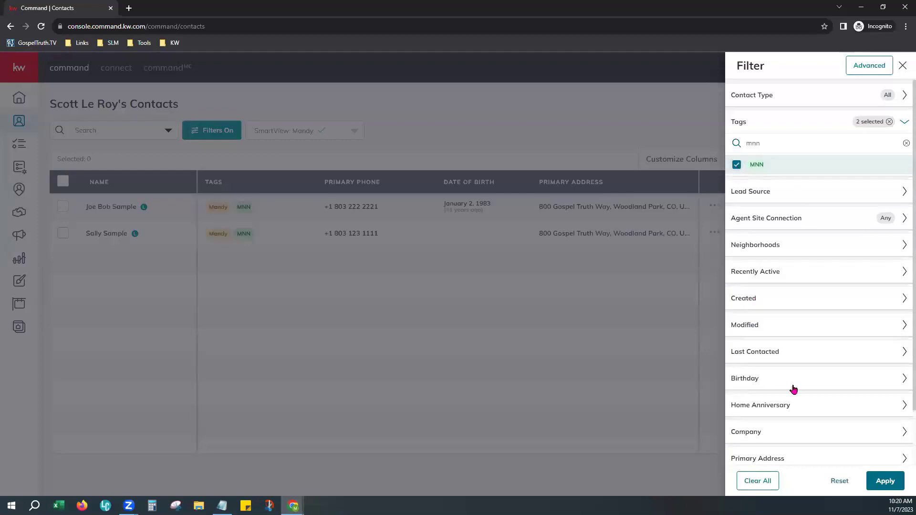
click(885, 482)
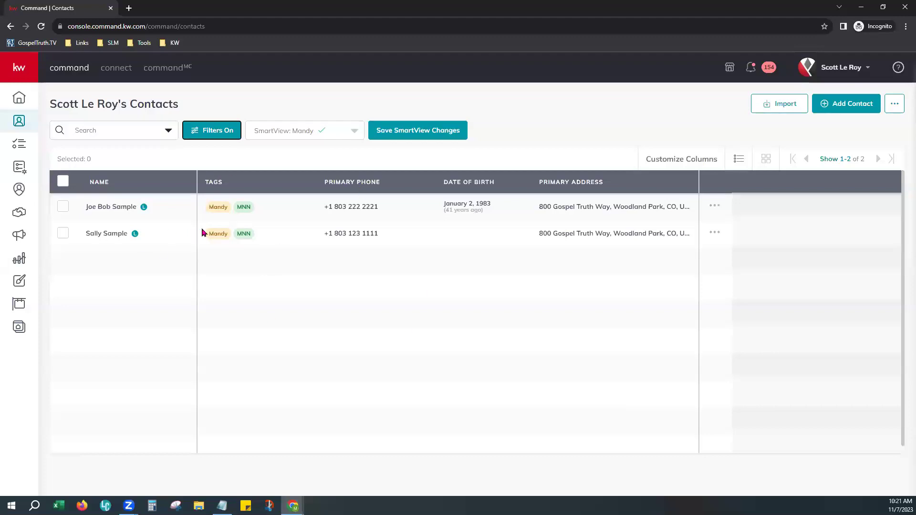
- Select all filtered contacts and choose the KW Monthly Neighborhood Nurture SmartPlan to add them to in bulk
click(64, 182)
click(146, 164)
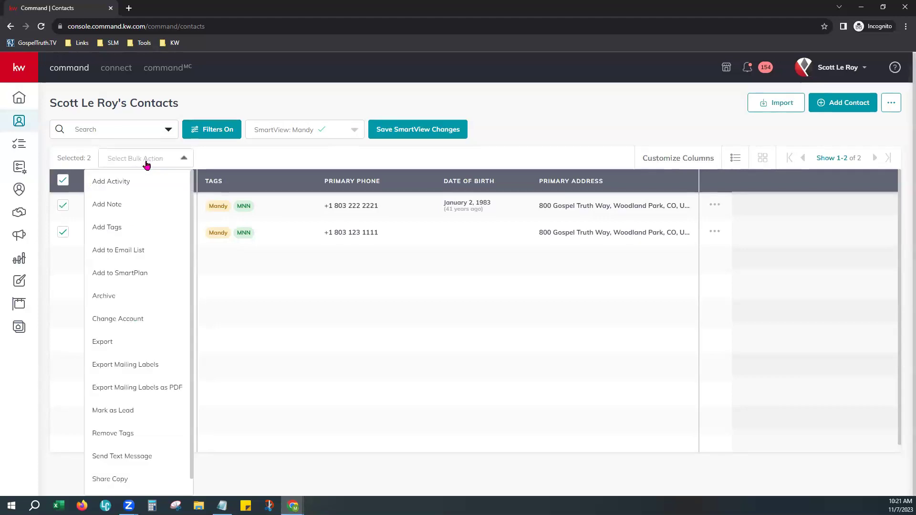
click(113, 271)
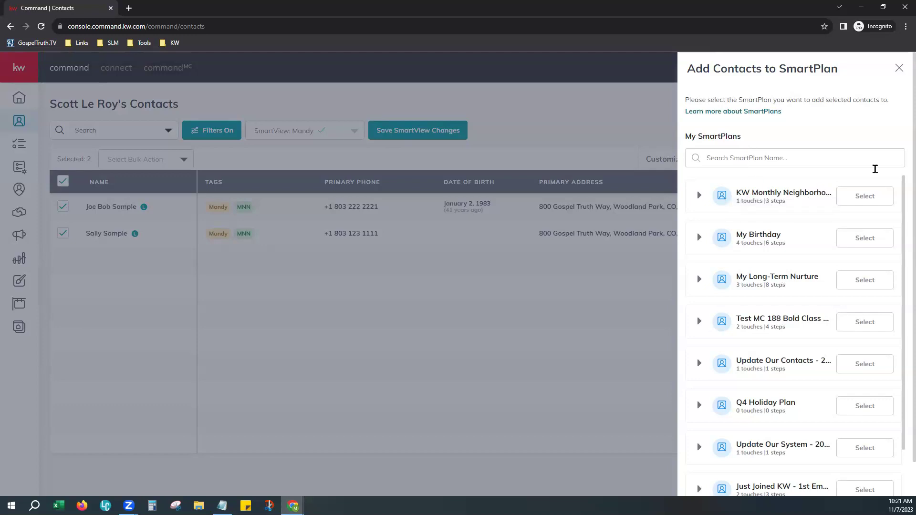
click(872, 199)
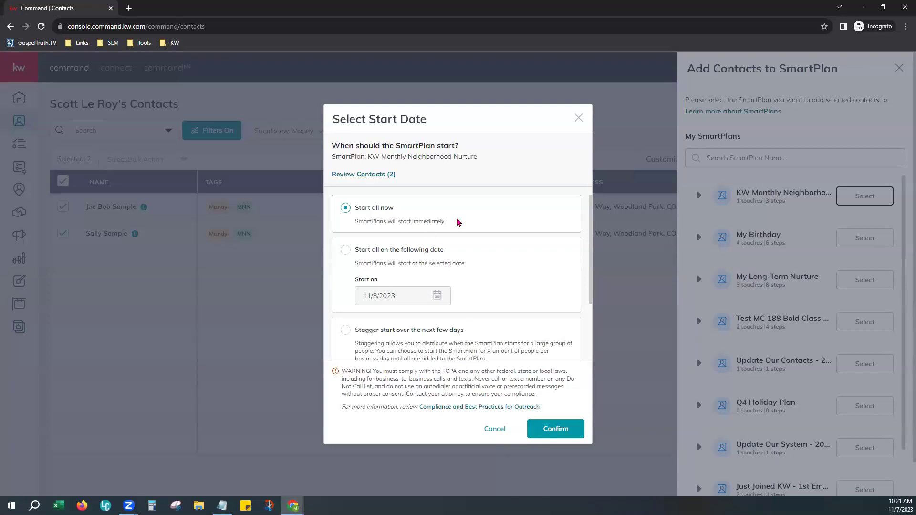
- Try the SmartPlan start options for a specific date and for staggering over the next few days
scroll(457, 222, down, 2)
scroll(482, 223, up, 1)
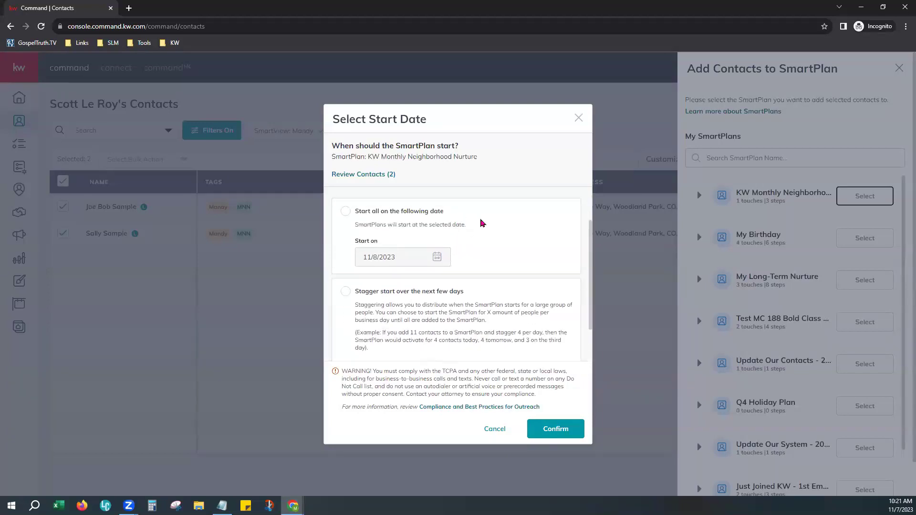
click(438, 257)
click(346, 211)
click(437, 257)
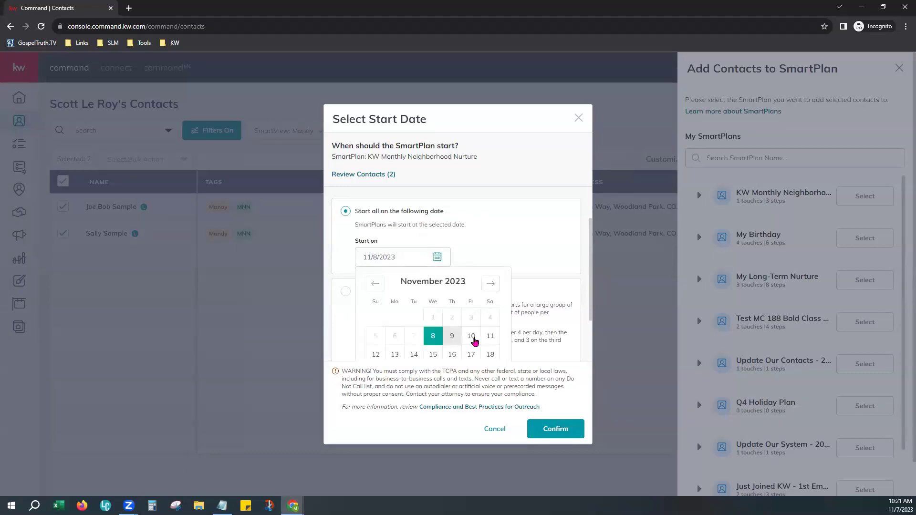
click(505, 239)
scroll(514, 283, down, 1)
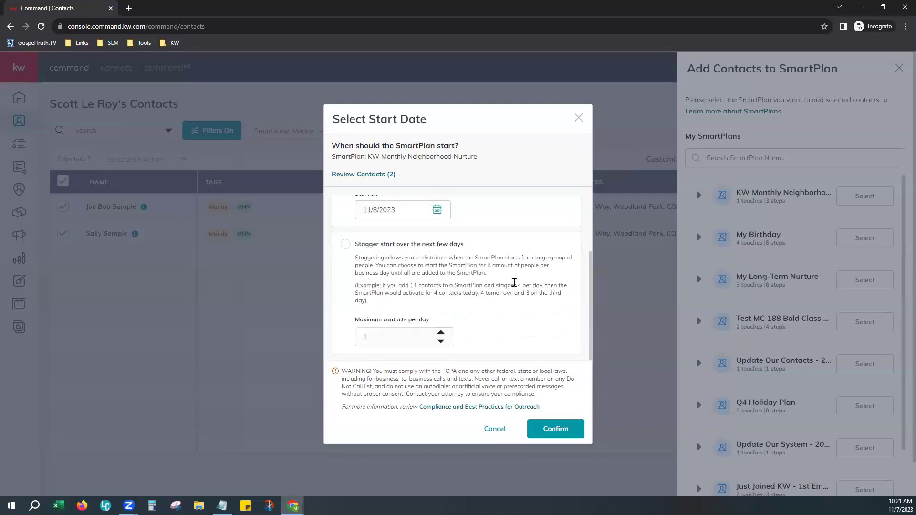
click(346, 244)
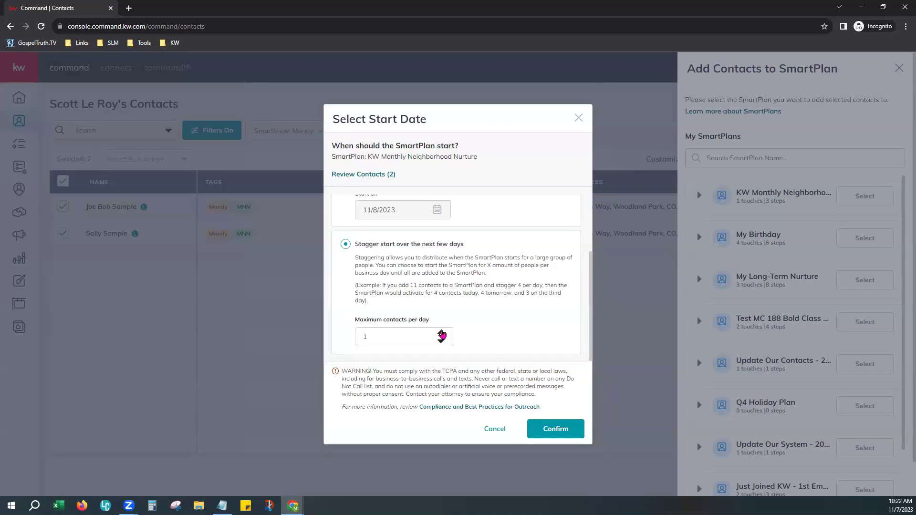
- Set the SmartPlan to start all now and confirm adding the selected contacts
scroll(440, 333, up, 2)
click(346, 210)
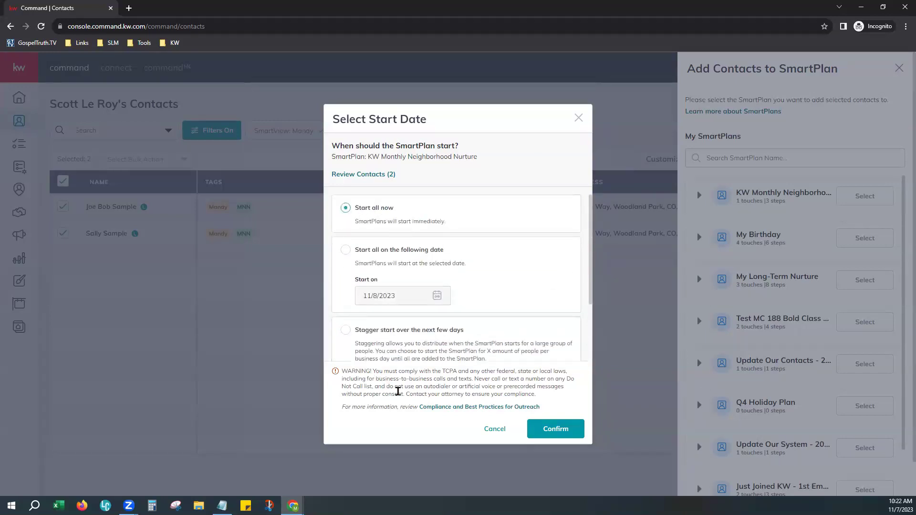
click(567, 430)
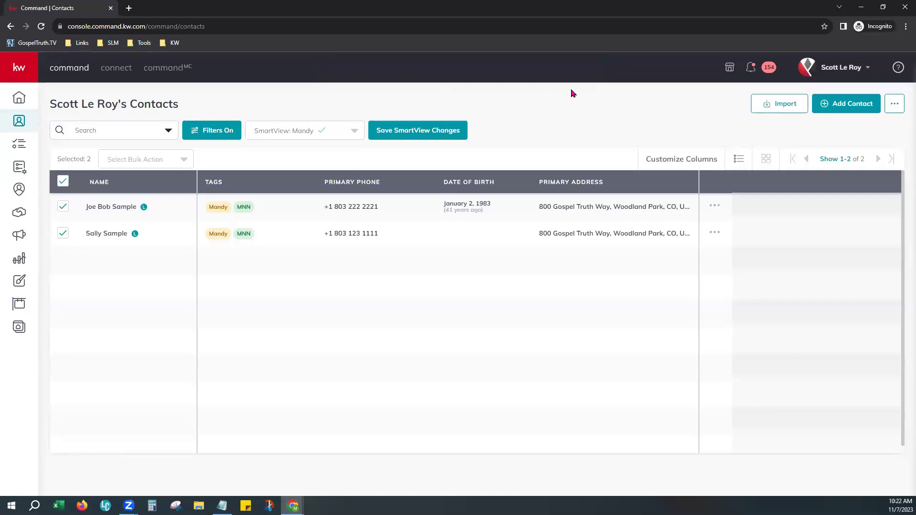
- Clear the contact selection and view the SmartPlans assigned to the first listed contact
click(62, 182)
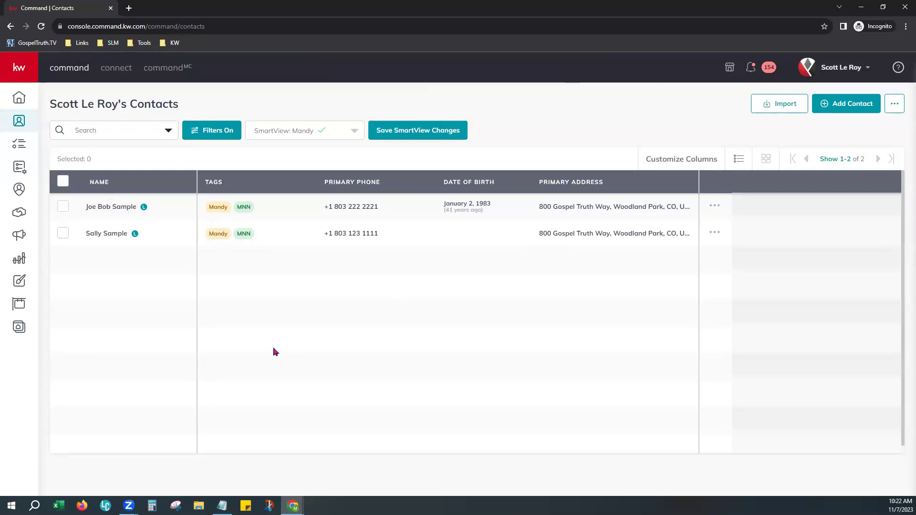
click(131, 211)
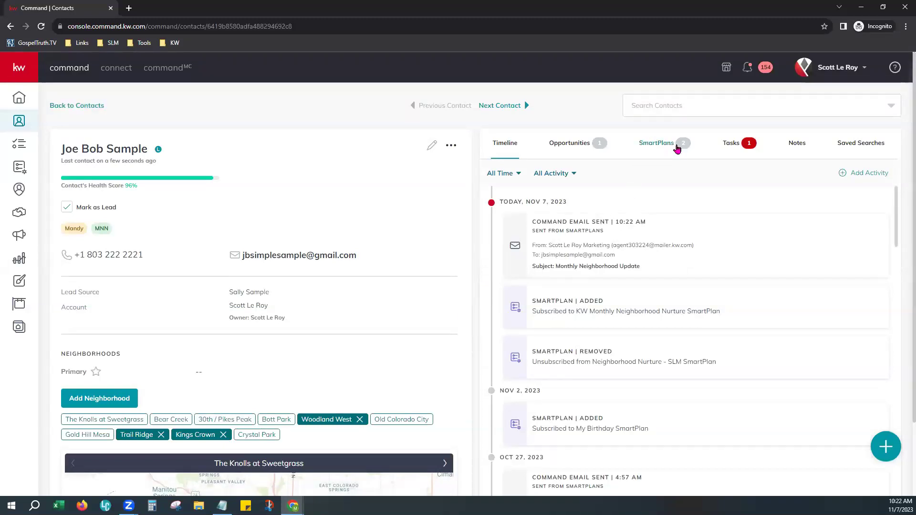
click(651, 147)
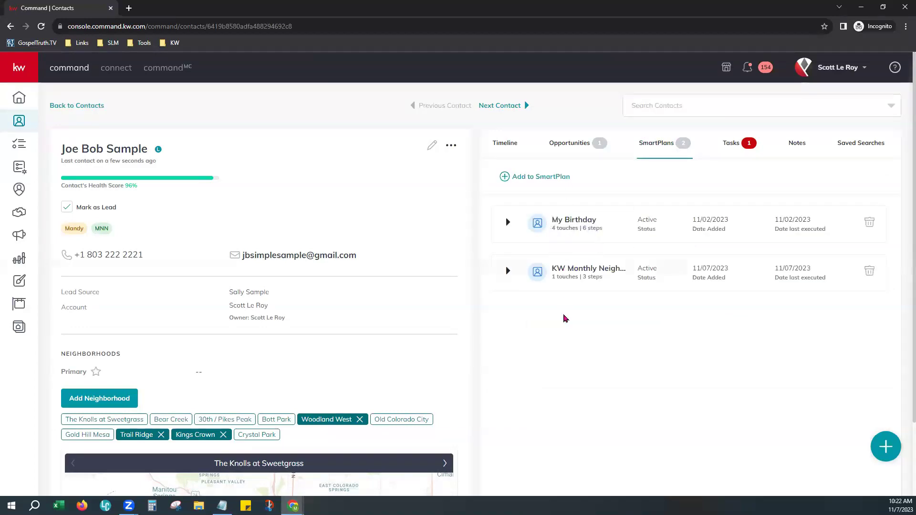
- Start adding the contact to the My Long-Term Nurture SmartPlan and cancel without adding
click(548, 181)
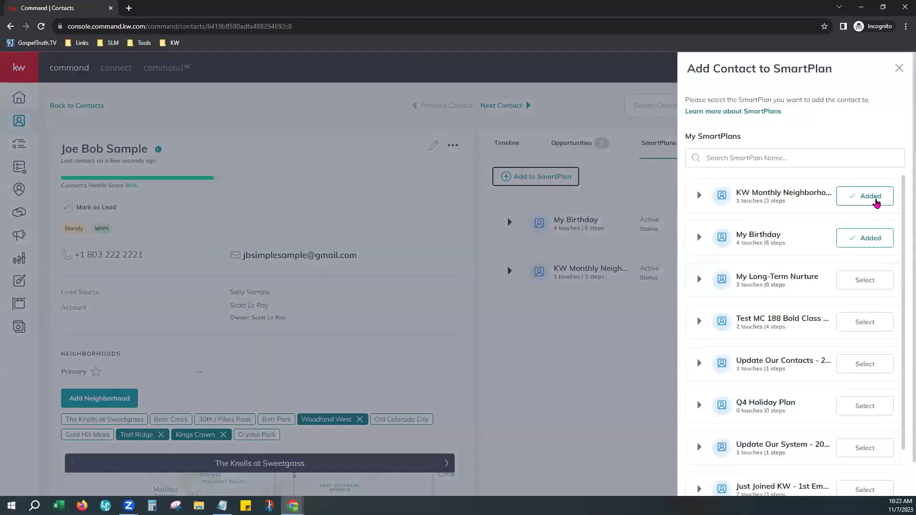
click(866, 283)
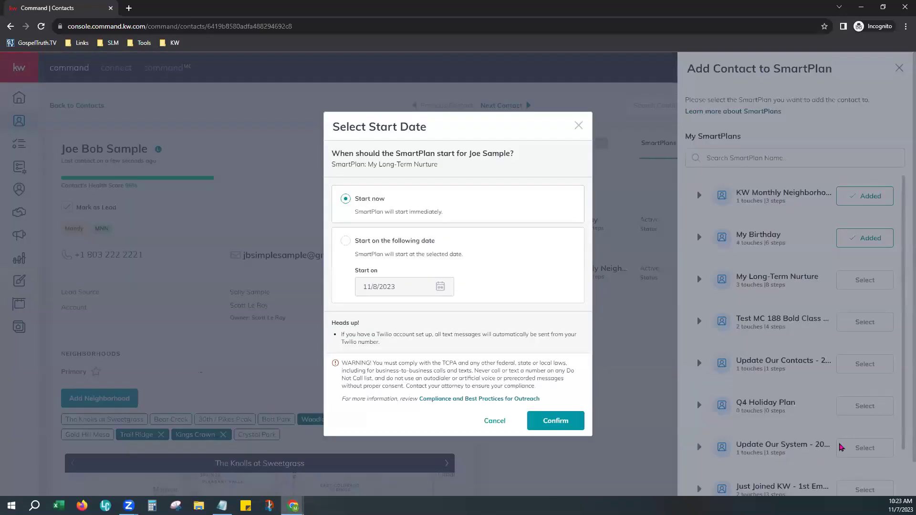
click(578, 127)
click(623, 345)
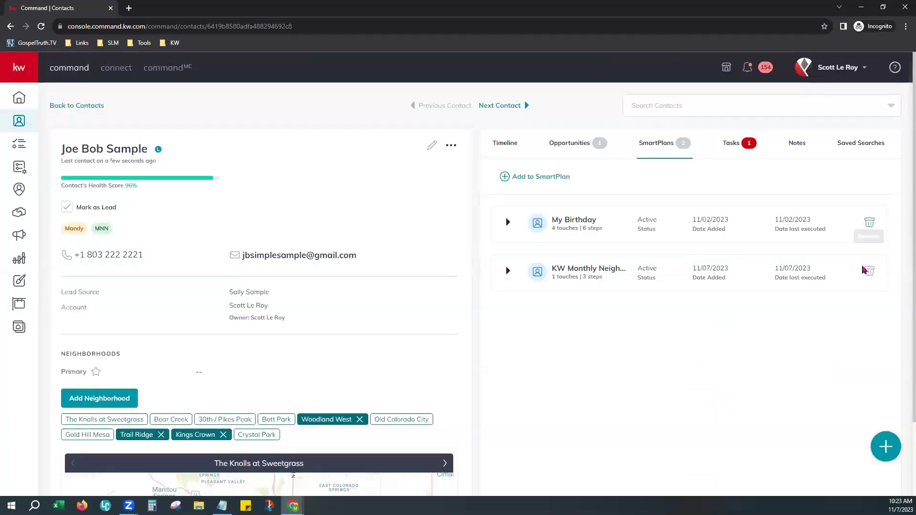
- Remove the contact from the My Birthday SmartPlan and return to the contacts list
click(870, 223)
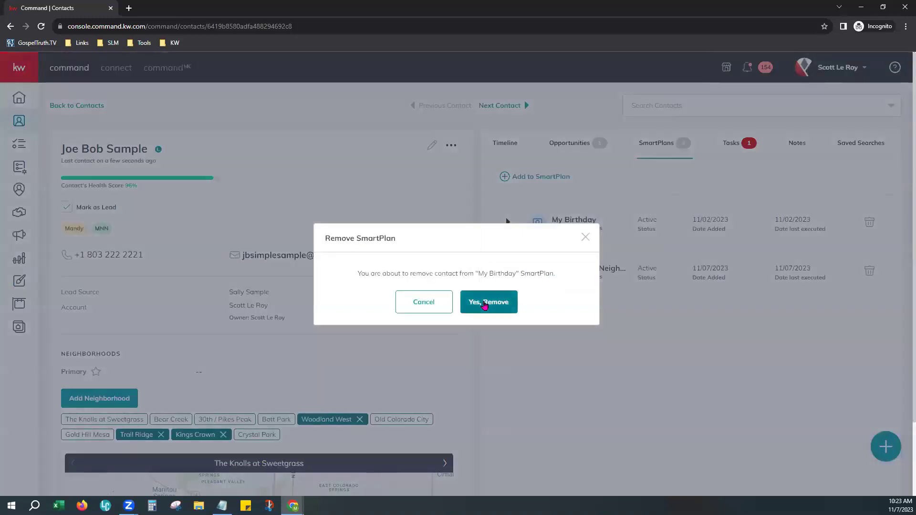
click(506, 305)
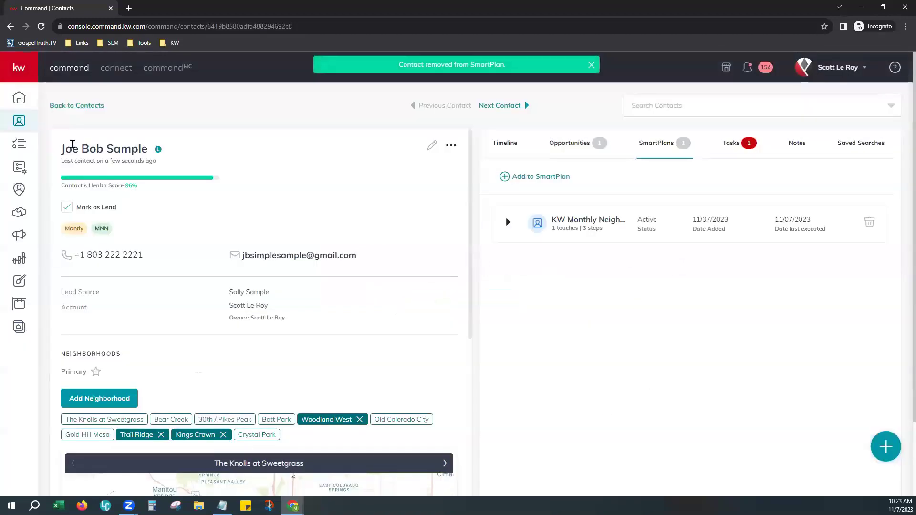
click(74, 107)
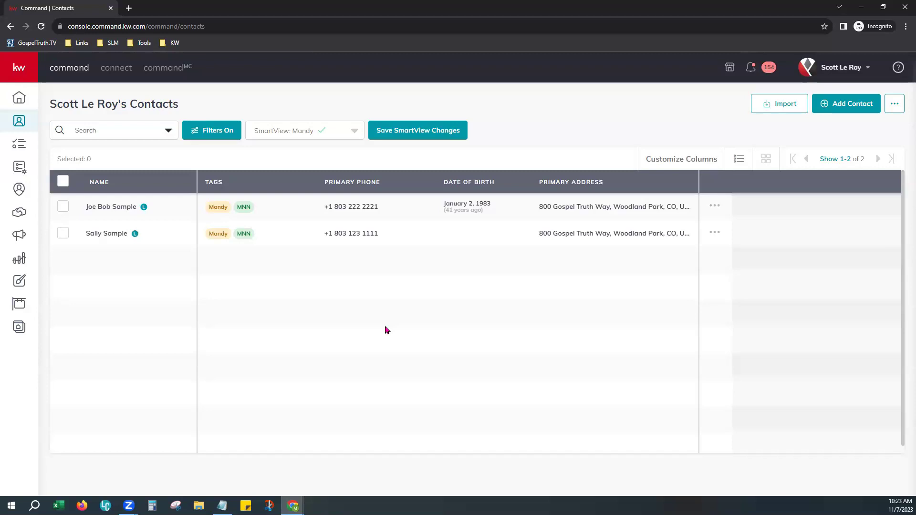
key(super)
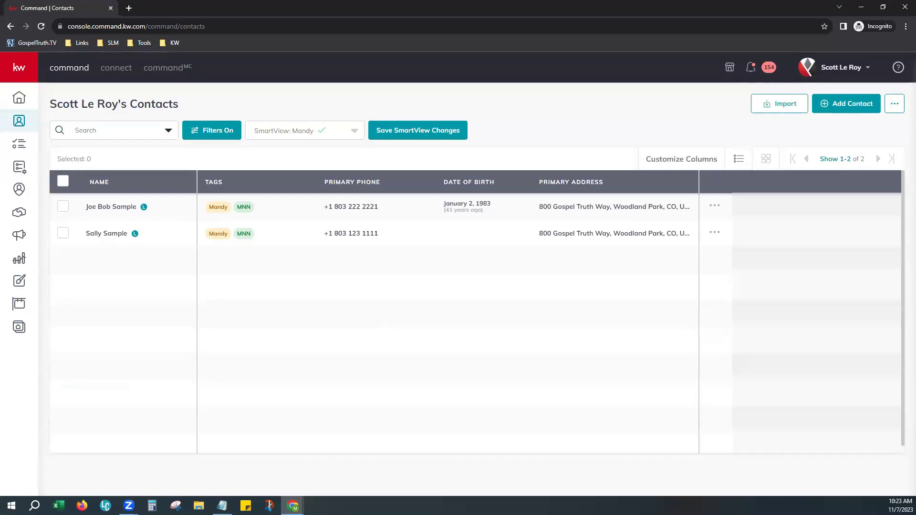